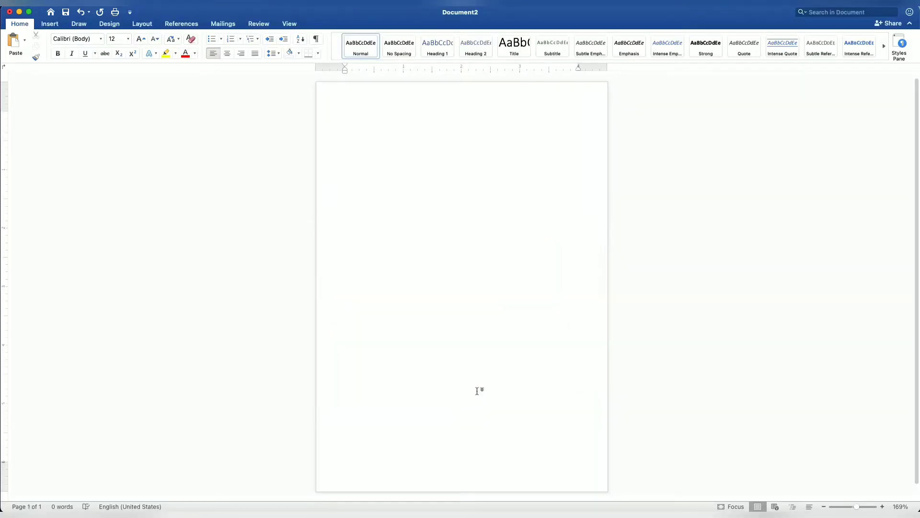
# Insert 'purple background 3.jpg' from the Desktop's PURPLE AND WHITE folder onto the page
pyautogui.click(50, 25)
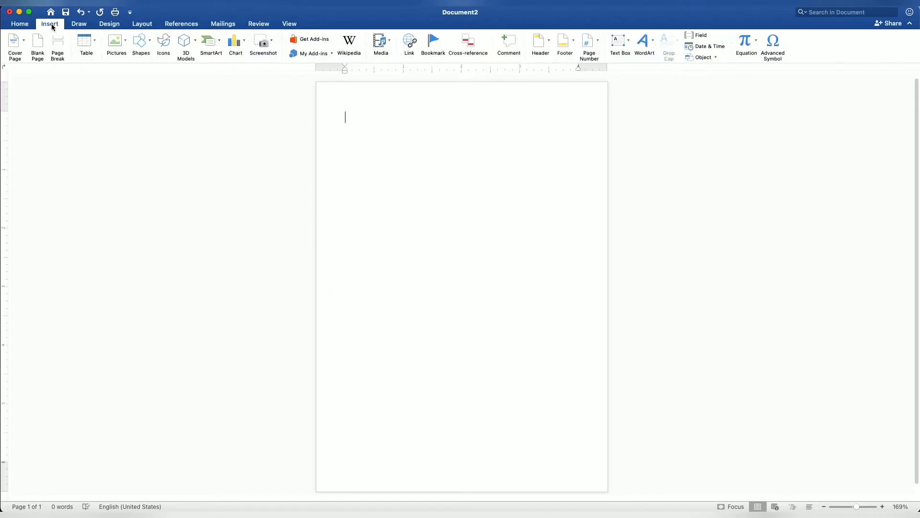
pyautogui.click(121, 41)
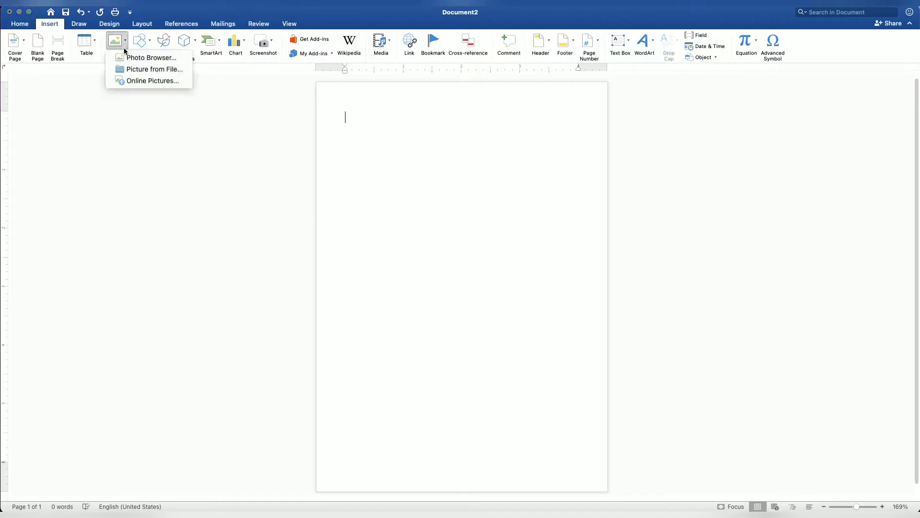
pyautogui.click(136, 70)
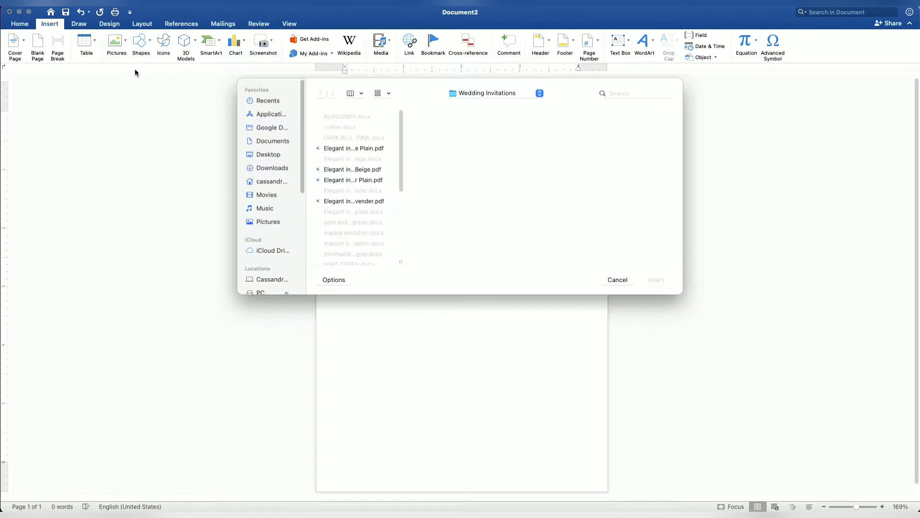
pyautogui.click(279, 157)
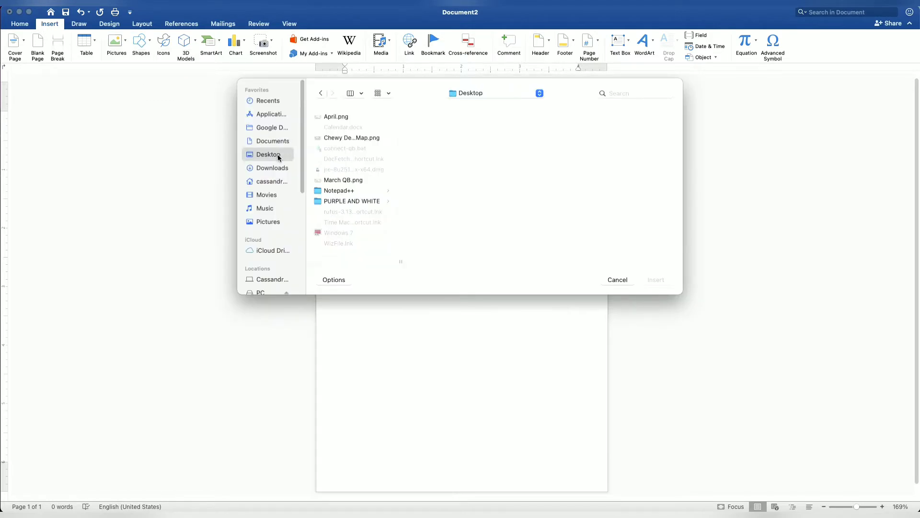
pyautogui.click(341, 202)
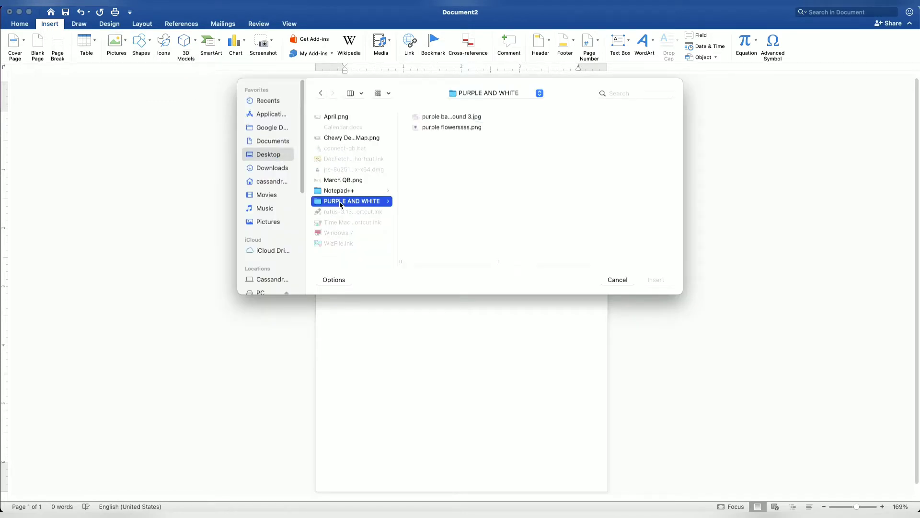
pyautogui.click(441, 118)
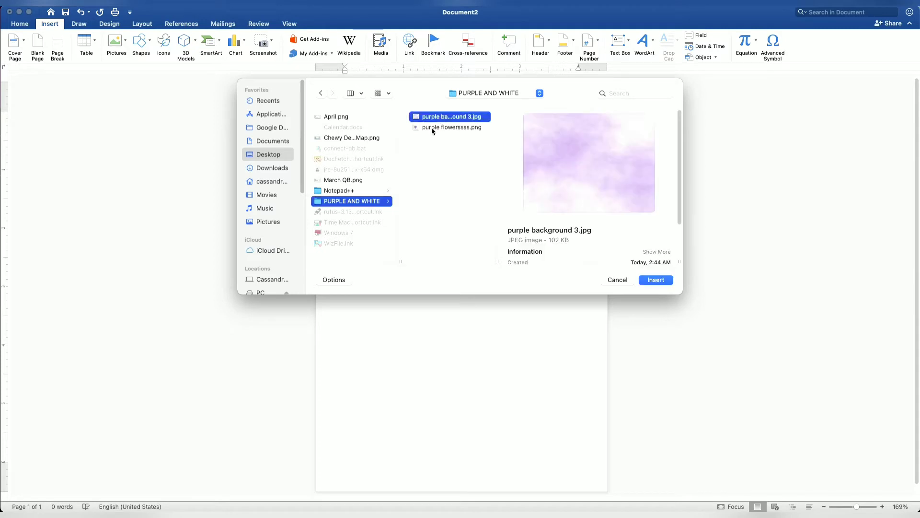
pyautogui.click(656, 280)
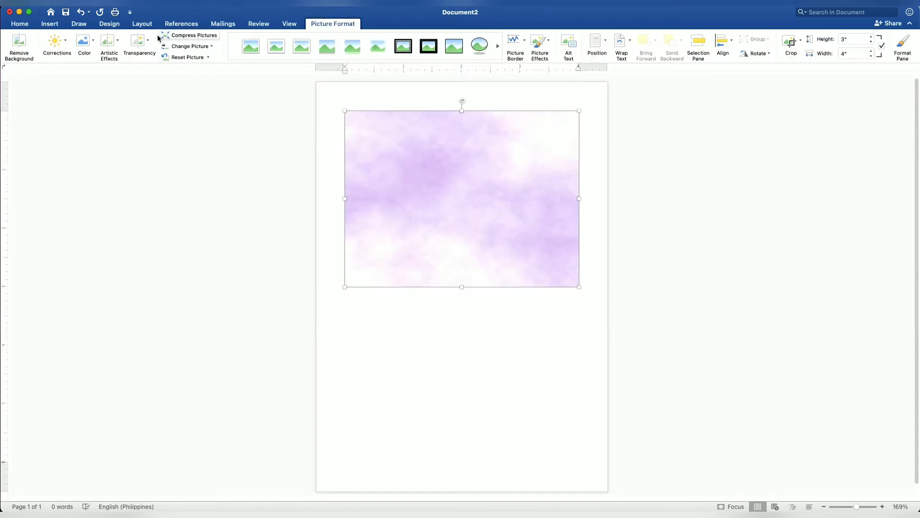
# Set the background behind text, rotate it 90° right, and stretch it from the top-left to fill the page
pyautogui.click(143, 24)
pyautogui.click(374, 42)
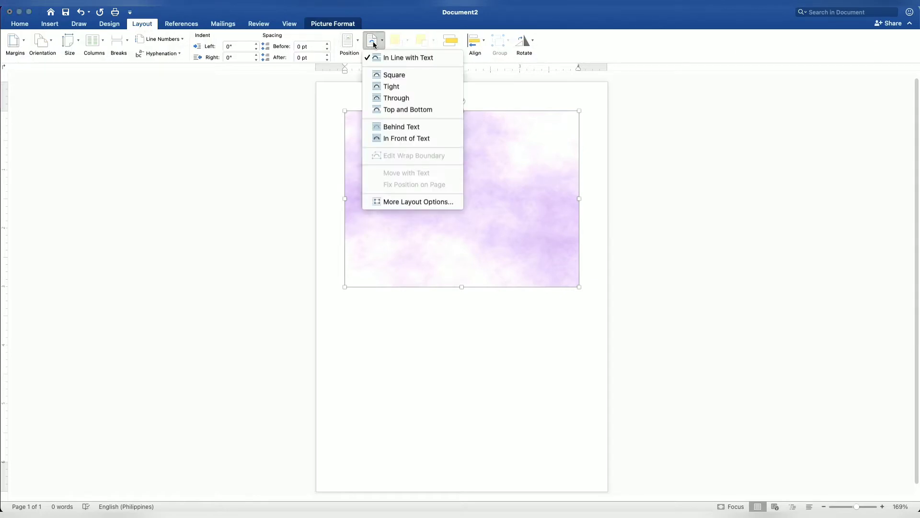
pyautogui.click(400, 127)
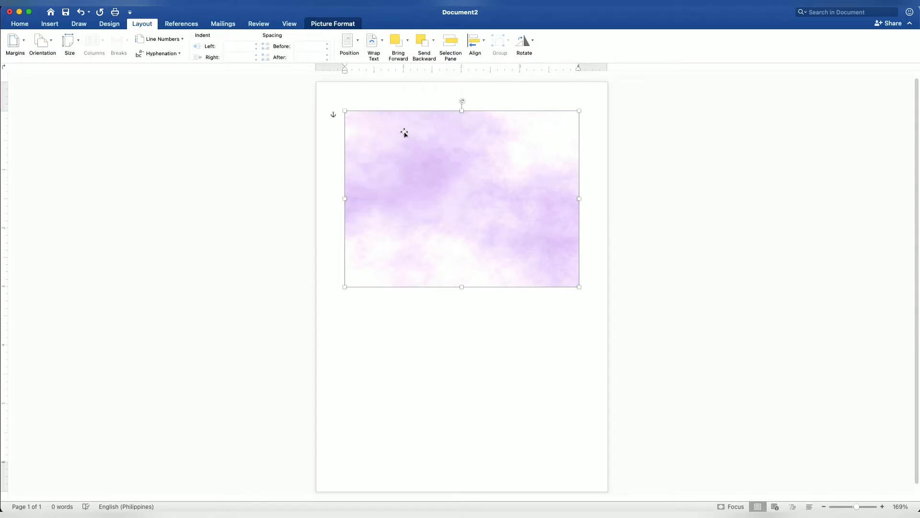
pyautogui.click(526, 42)
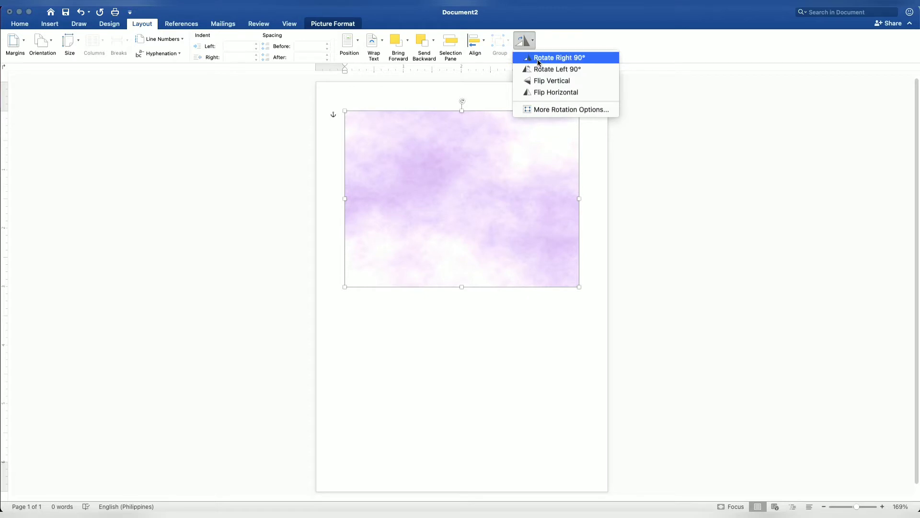
pyautogui.click(537, 58)
pyautogui.moveTo(509, 98); pyautogui.dragTo(449, 98)
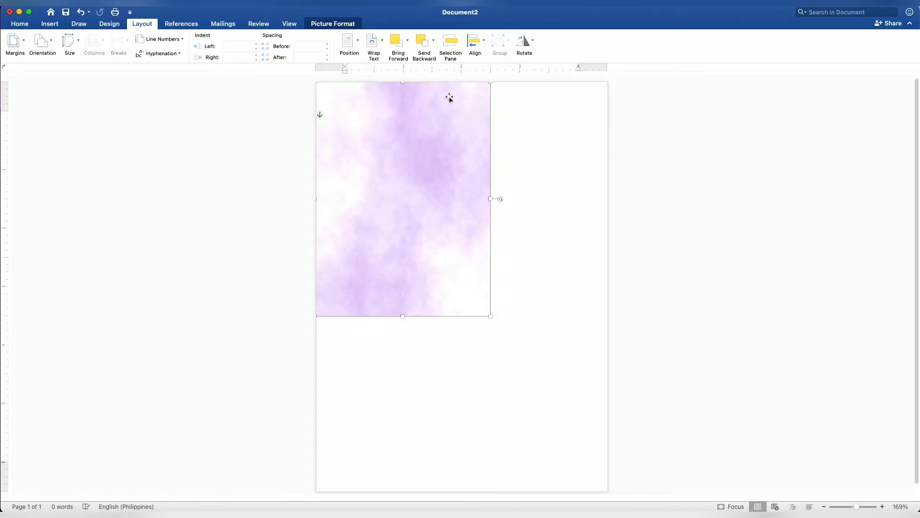
pyautogui.moveTo(489, 316); pyautogui.dragTo(602, 493)
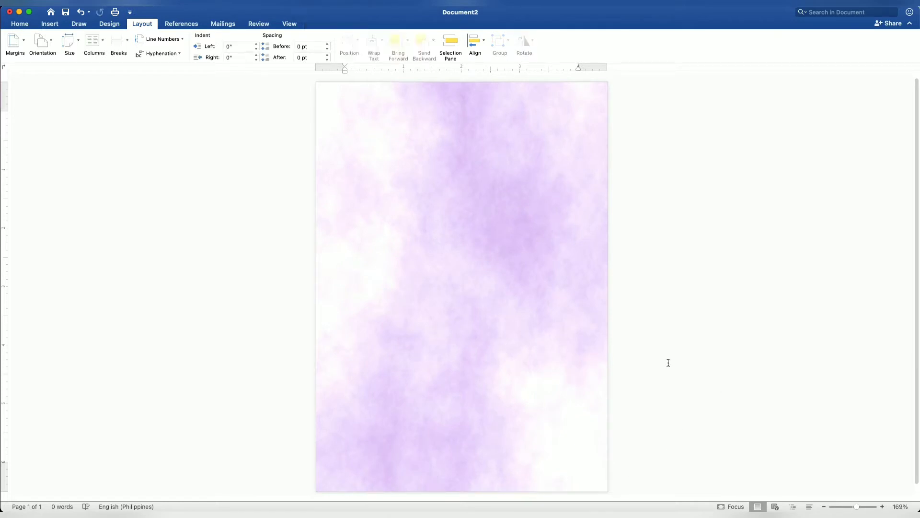
# Insert 'purple flowerssss.png' over the background and set its wrapping to Behind Text
pyautogui.click(49, 24)
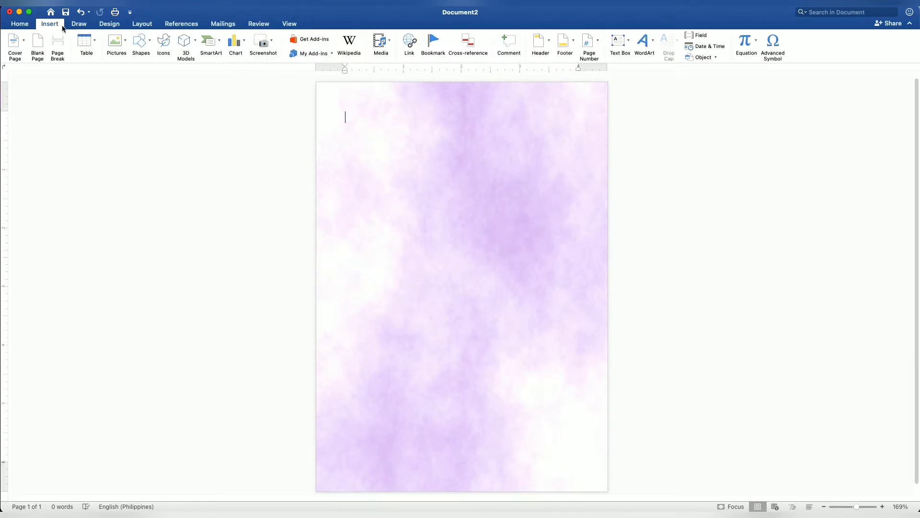
pyautogui.click(116, 40)
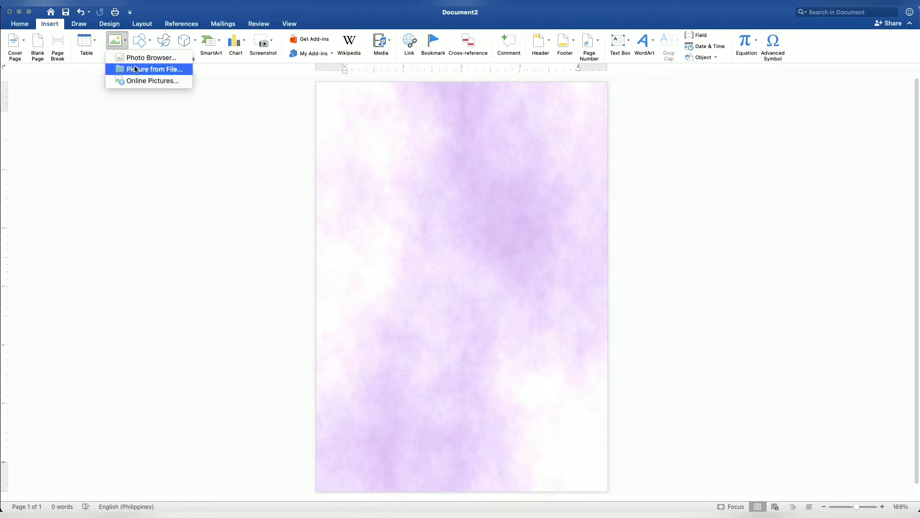
pyautogui.click(136, 69)
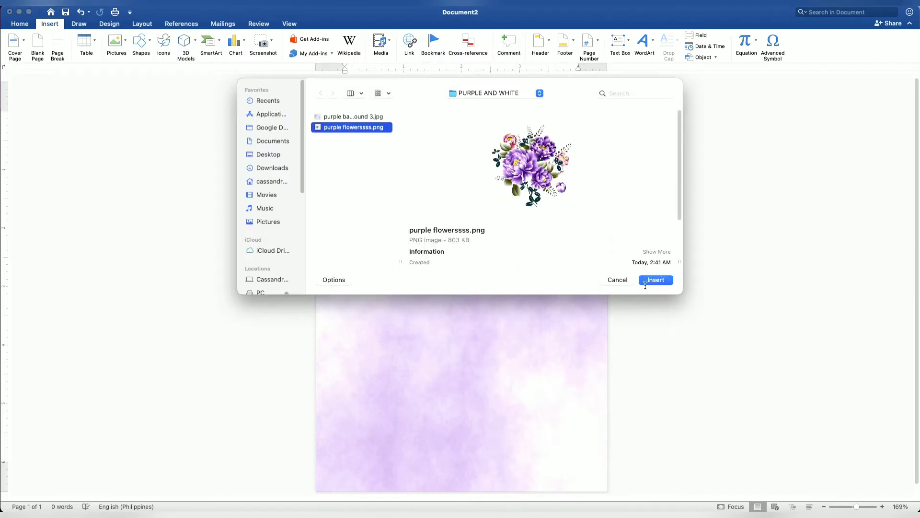
pyautogui.click(652, 282)
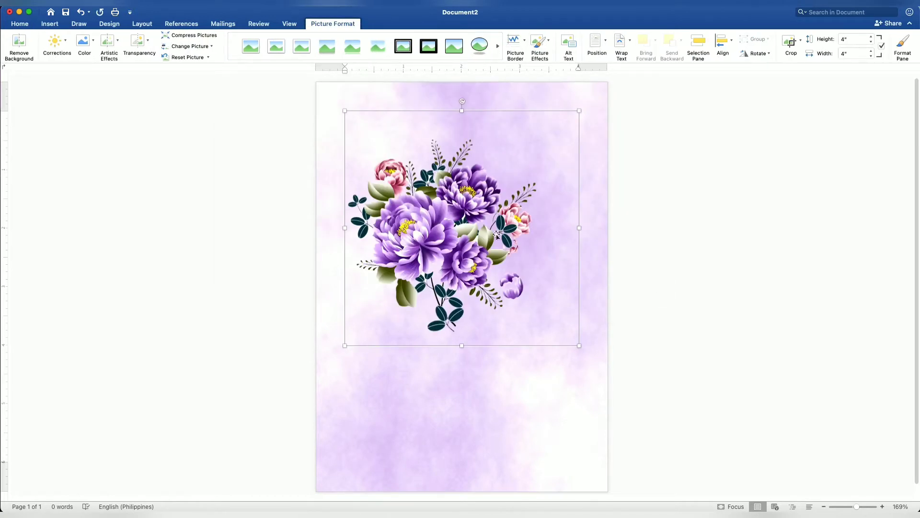
pyautogui.click(142, 25)
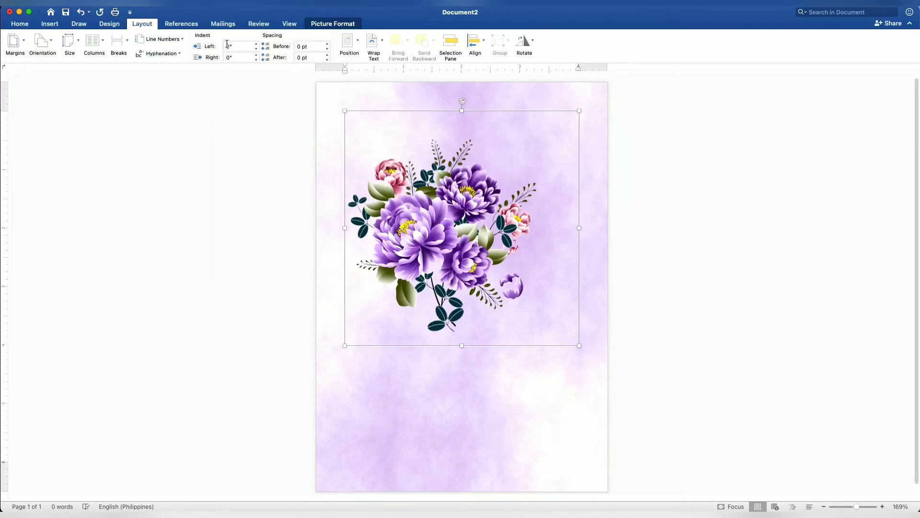
pyautogui.click(373, 44)
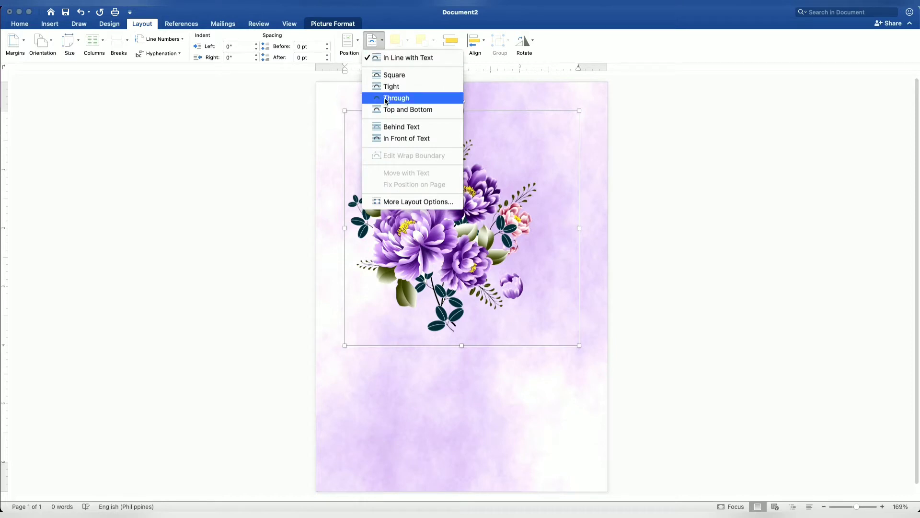
pyautogui.click(391, 128)
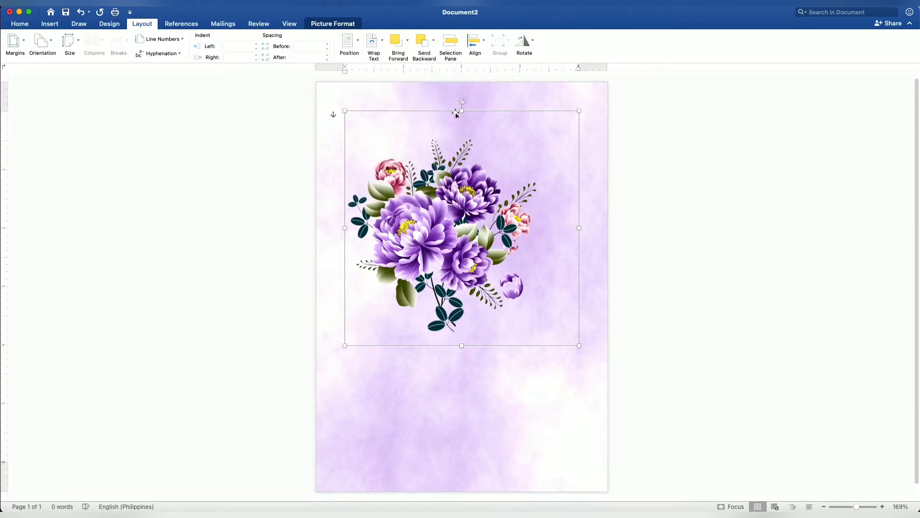
# Rotate the bouquet to about 140°, enlarge it and move it toward the top-left corner
pyautogui.moveTo(465, 104); pyautogui.dragTo(465, 239)
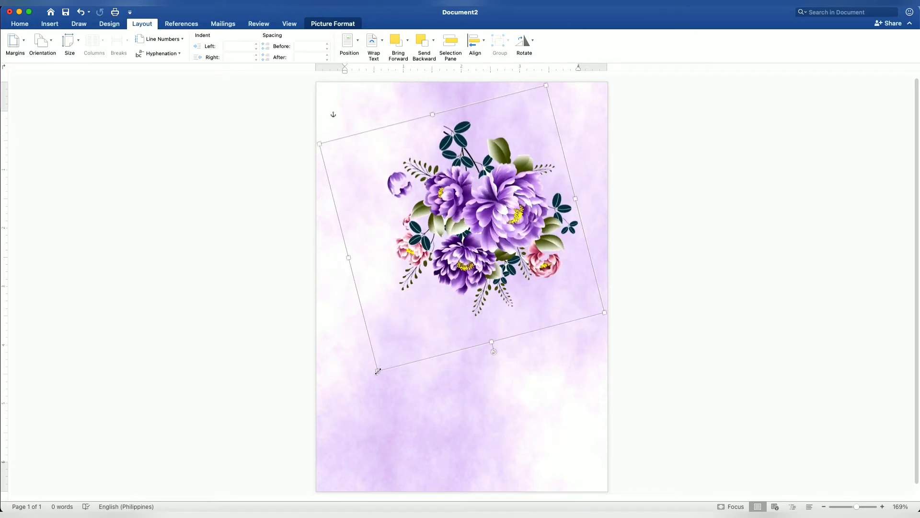
pyautogui.moveTo(378, 371)
pyautogui.mouseDown()
pyautogui.moveTo(361, 419)
pyautogui.moveTo(346, 424)
pyautogui.mouseUp()
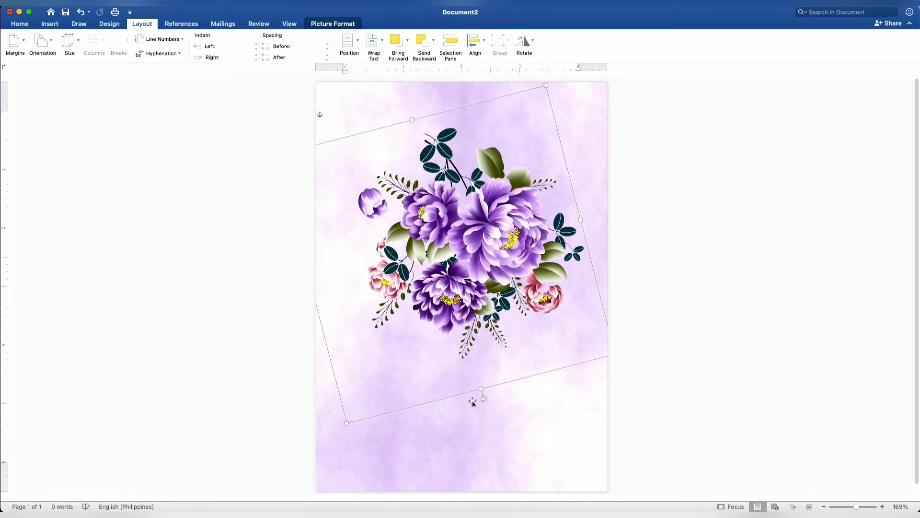
pyautogui.moveTo(483, 401)
pyautogui.mouseDown()
pyautogui.moveTo(530, 347)
pyautogui.moveTo(544, 312)
pyautogui.mouseUp()
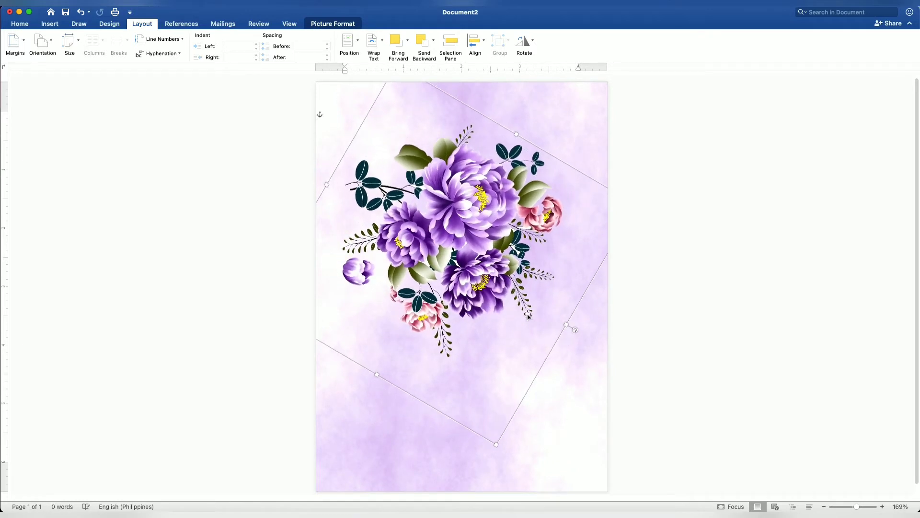
pyautogui.moveTo(470, 297); pyautogui.dragTo(366, 221)
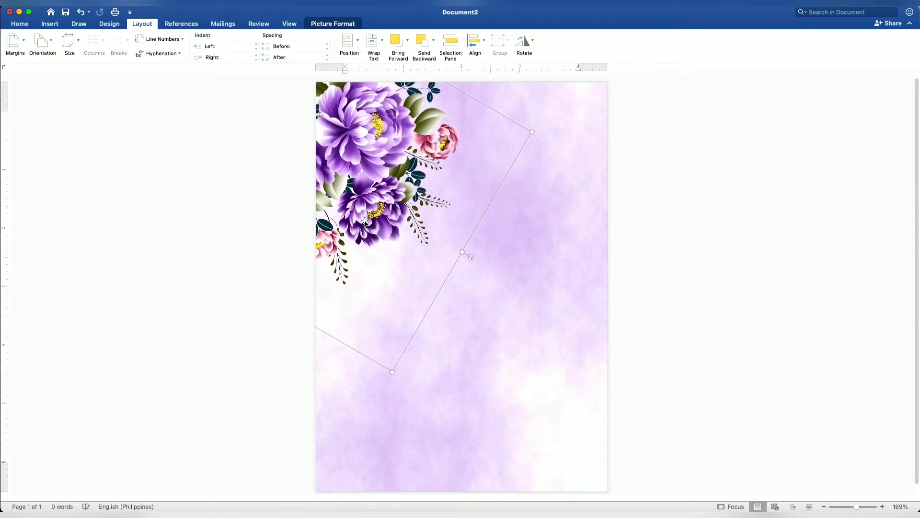
pyautogui.moveTo(392, 372); pyautogui.dragTo(412, 446)
pyautogui.moveTo(389, 326); pyautogui.dragTo(376, 305)
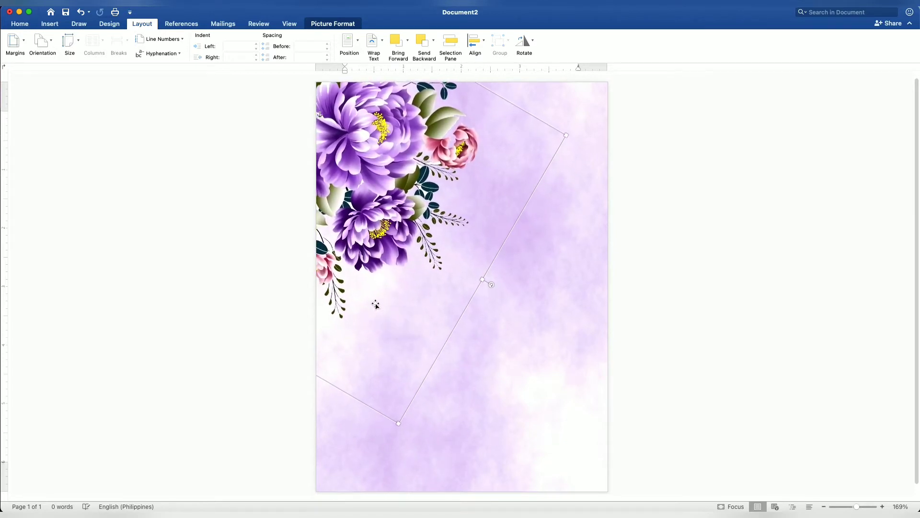
# Fine-tune the bouquet to about 111° and slightly larger in the corner, then copy it
pyautogui.moveTo(491, 286); pyautogui.dragTo(506, 256)
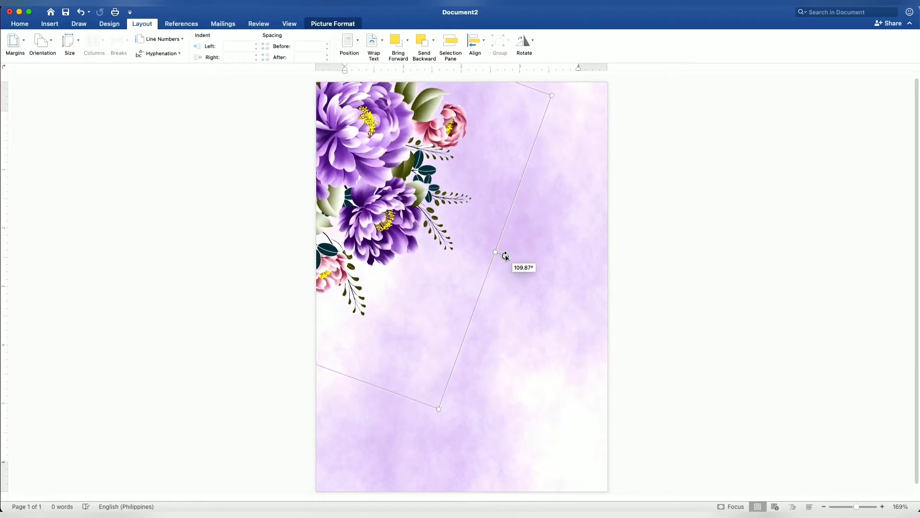
pyautogui.moveTo(394, 248); pyautogui.dragTo(391, 247)
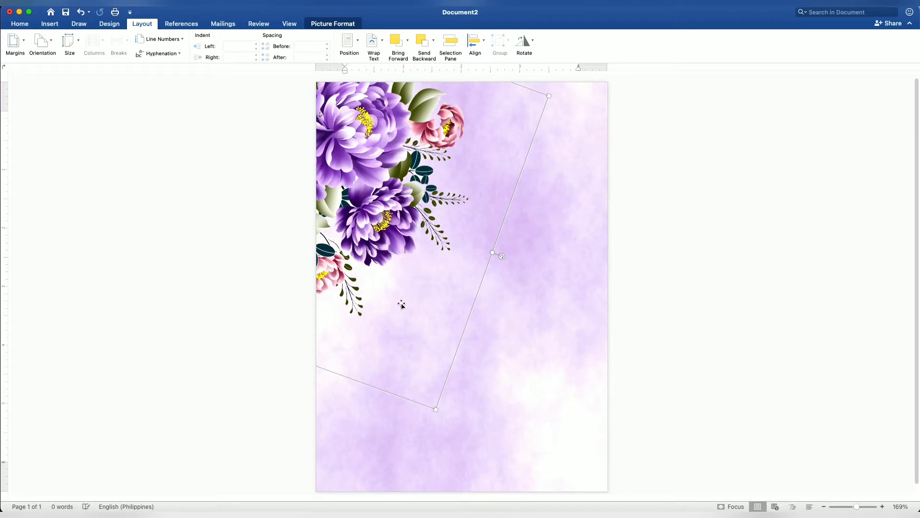
pyautogui.moveTo(436, 409); pyautogui.dragTo(450, 438)
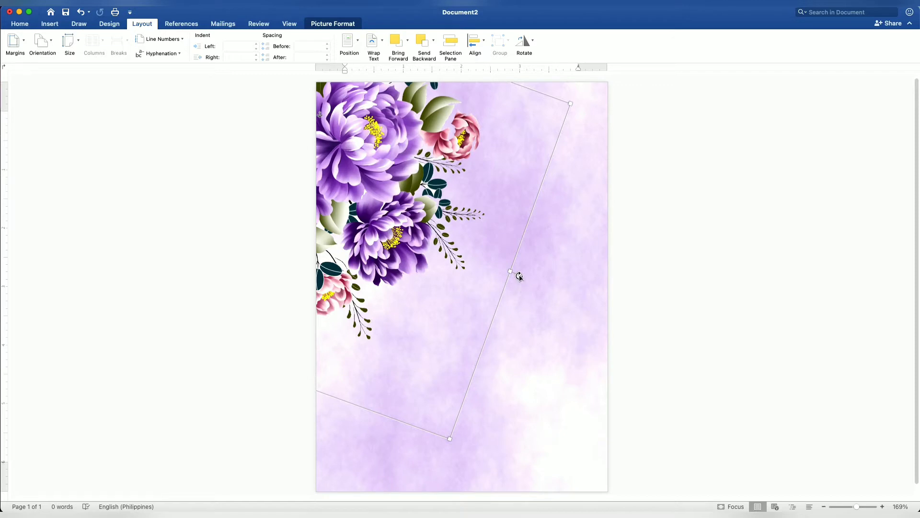
pyautogui.moveTo(520, 277); pyautogui.dragTo(519, 280)
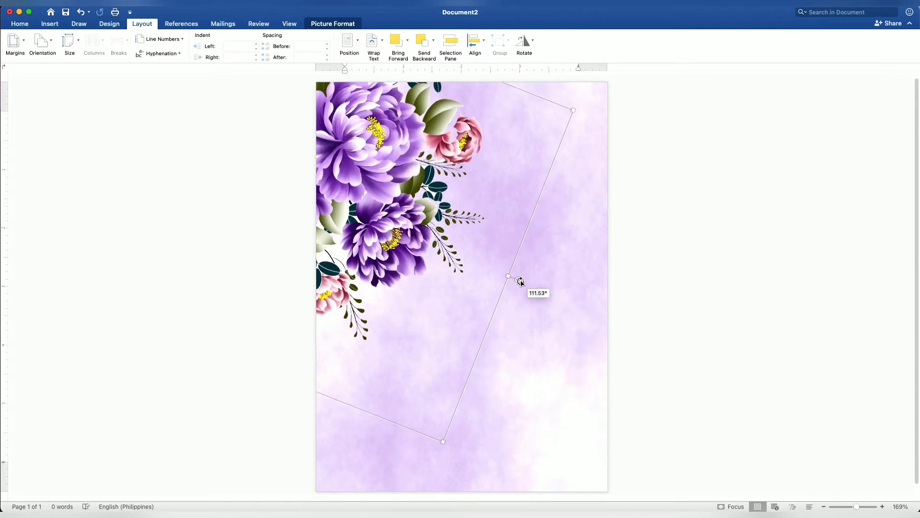
pyautogui.moveTo(406, 251); pyautogui.dragTo(403, 249)
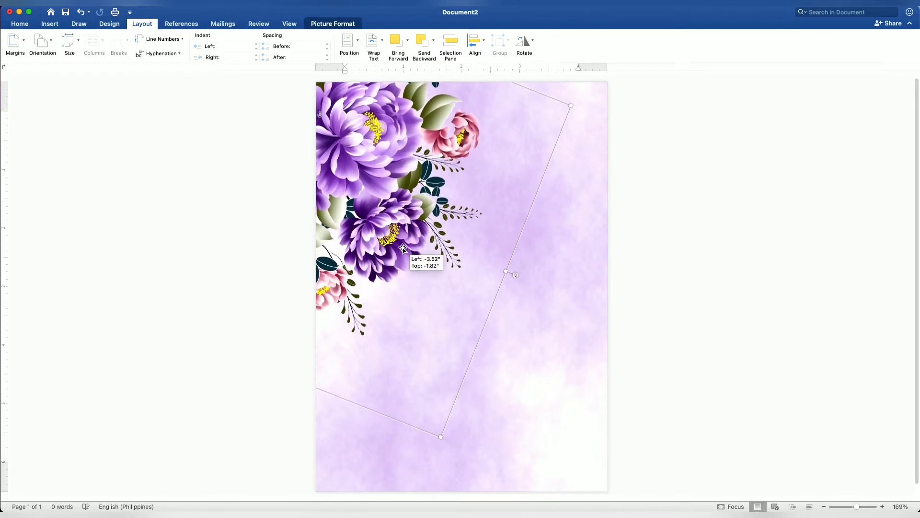
pyautogui.rightClick(398, 230)
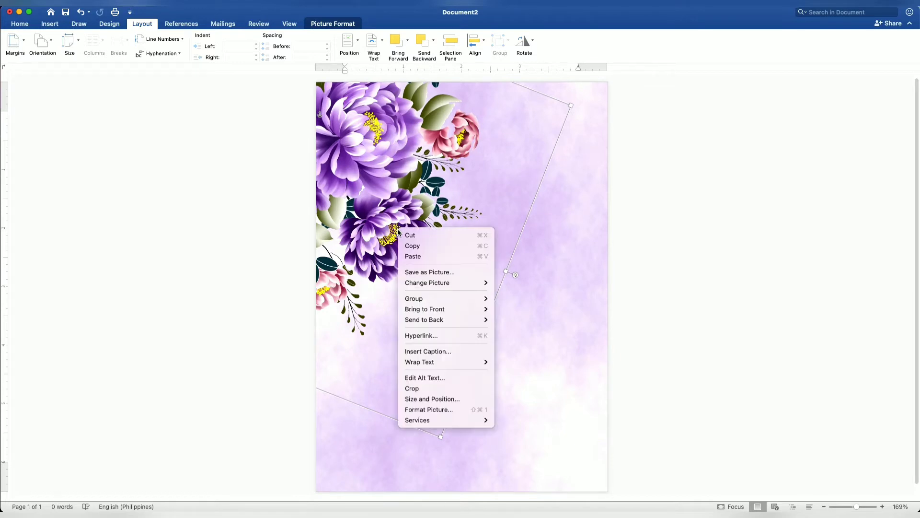
pyautogui.click(409, 244)
# Paste a copy of the bouquet, shrink and tilt it, and settle it in the bottom-right corner
pyautogui.rightClick(404, 225)
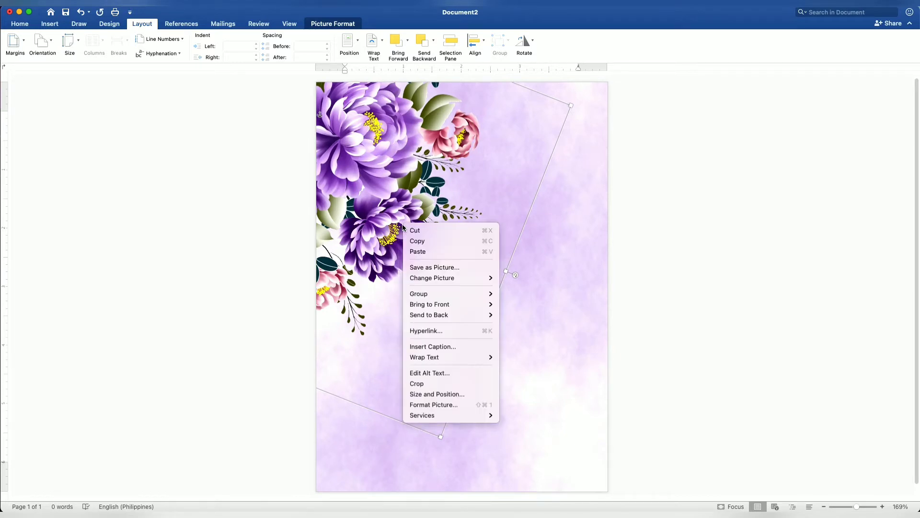
pyautogui.click(419, 255)
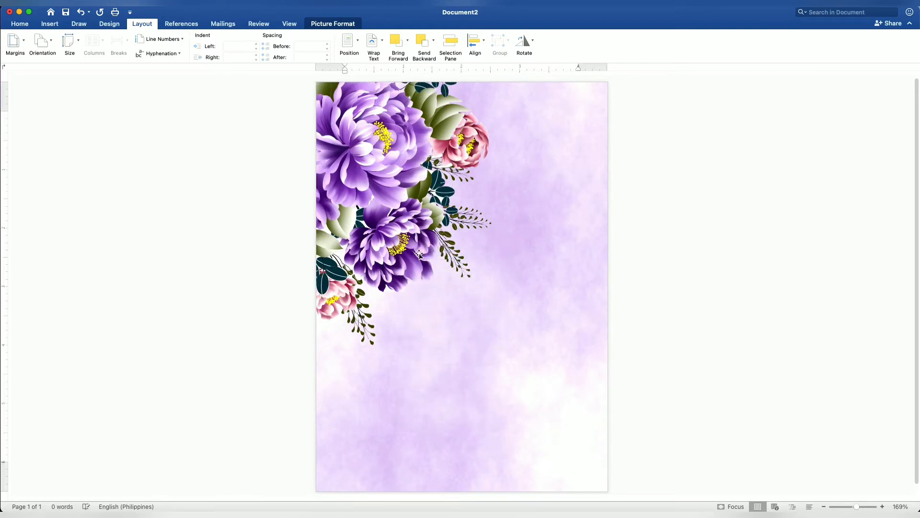
pyautogui.moveTo(387, 206)
pyautogui.mouseDown()
pyautogui.moveTo(450, 297)
pyautogui.moveTo(409, 294)
pyautogui.mouseUp()
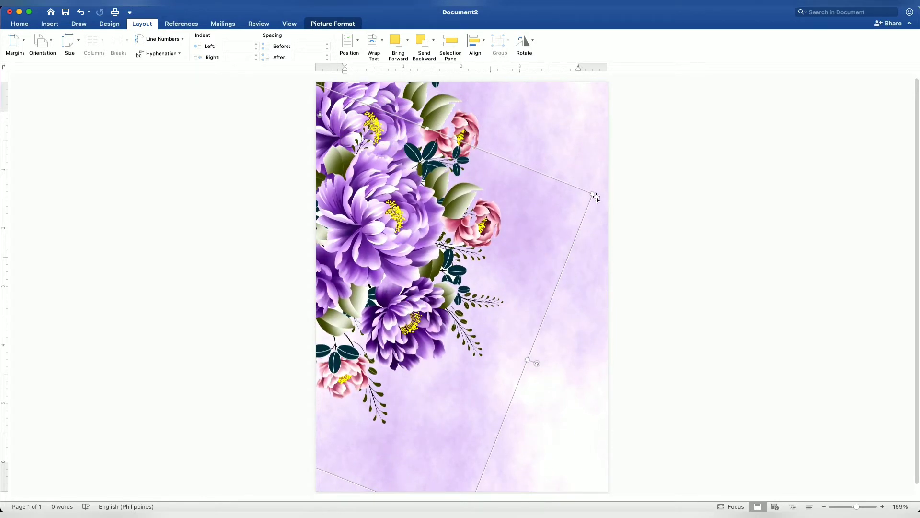
pyautogui.moveTo(591, 195)
pyautogui.mouseDown()
pyautogui.moveTo(389, 269)
pyautogui.moveTo(537, 330)
pyautogui.moveTo(503, 225)
pyautogui.moveTo(423, 251)
pyautogui.mouseUp()
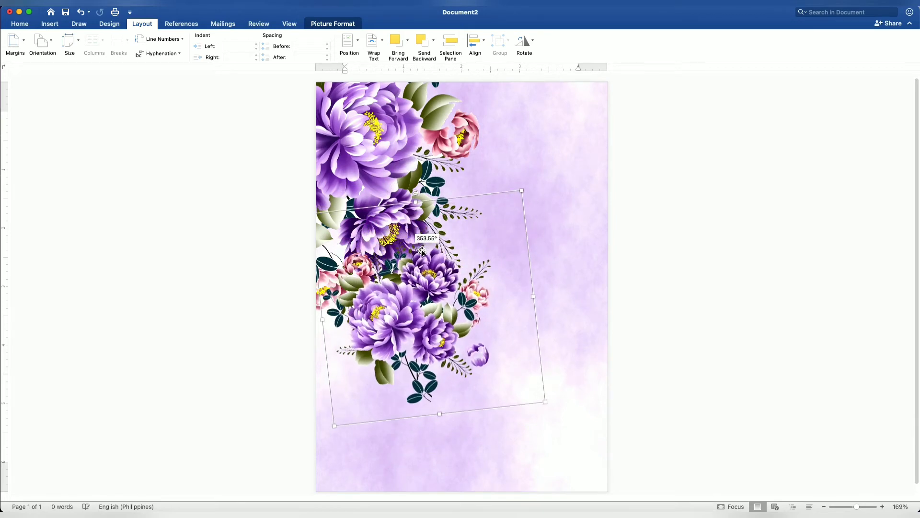
pyautogui.moveTo(420, 297); pyautogui.dragTo(587, 457)
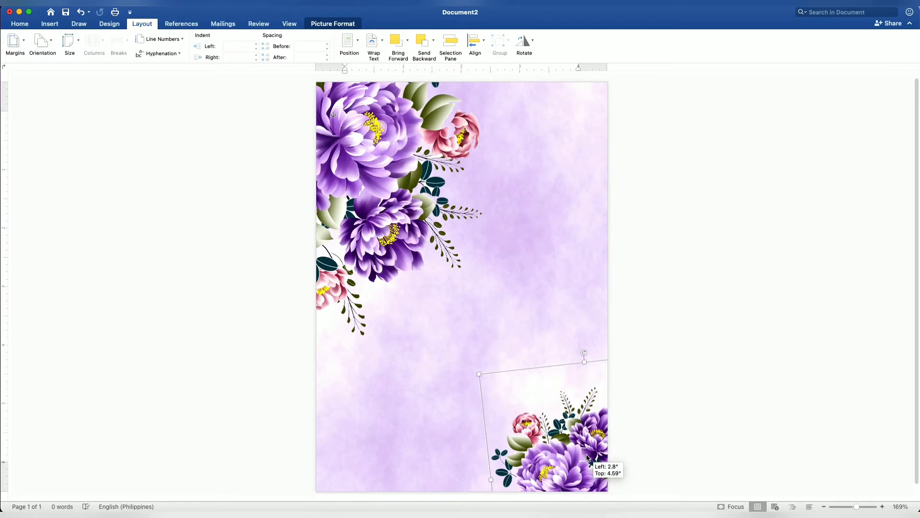
pyautogui.scroll(-1, 579, 344)
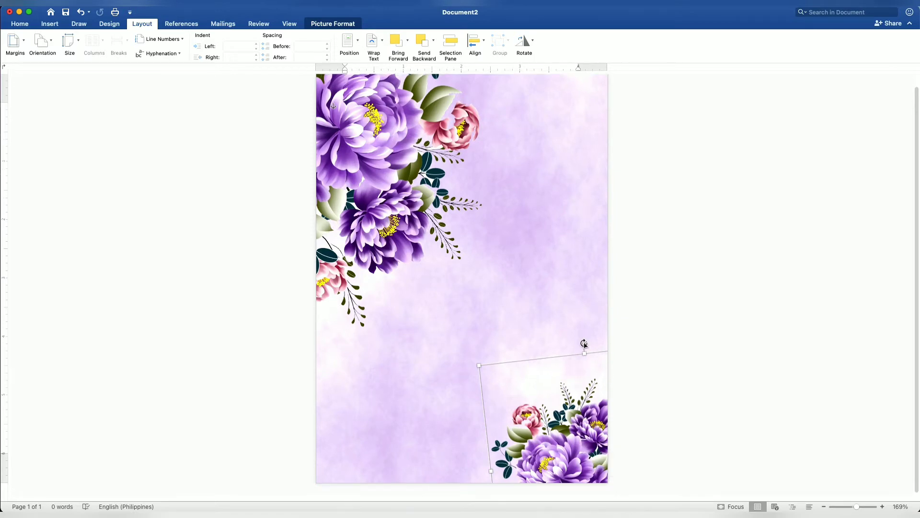
pyautogui.moveTo(584, 343); pyautogui.dragTo(567, 352)
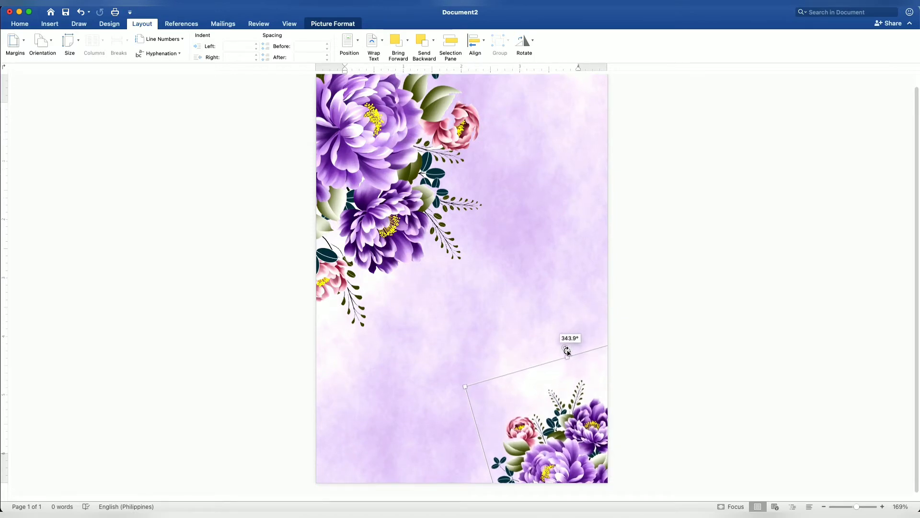
pyautogui.moveTo(568, 352); pyautogui.dragTo(573, 376)
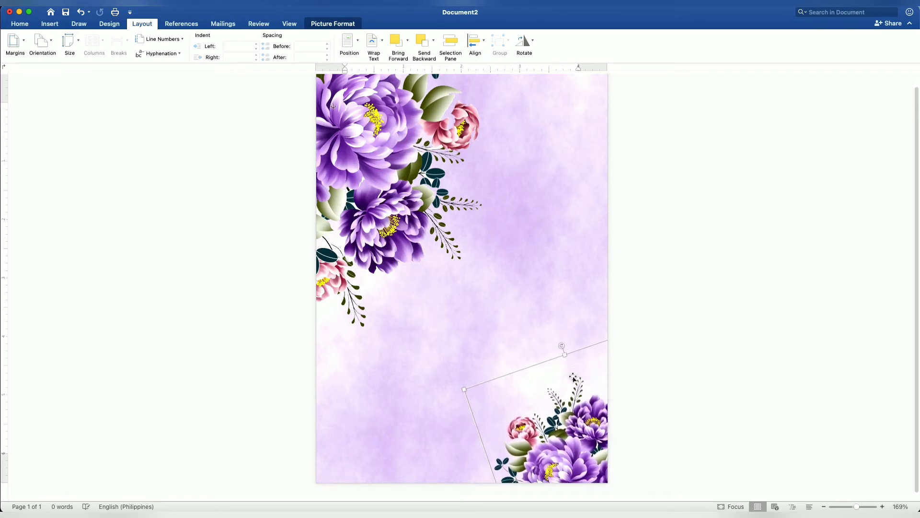
pyautogui.click(754, 258)
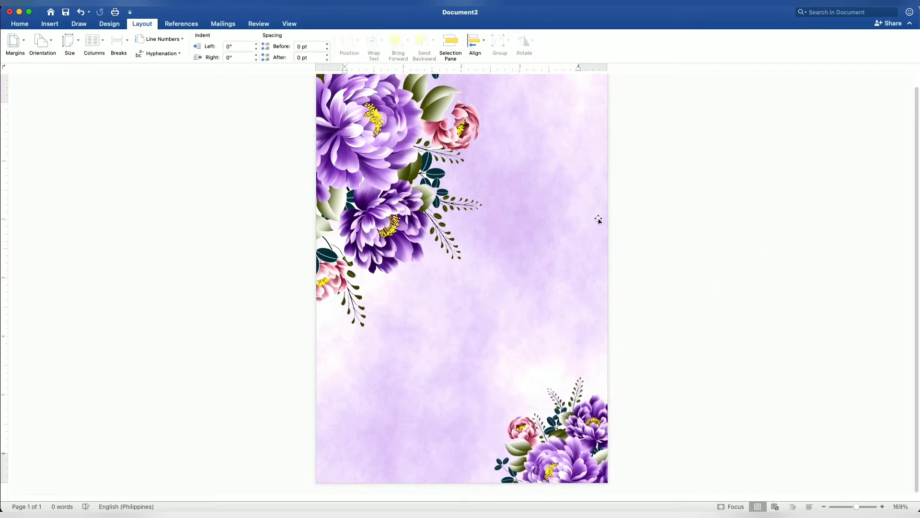
# Draw a decagon shape across most of the page
pyautogui.click(50, 28)
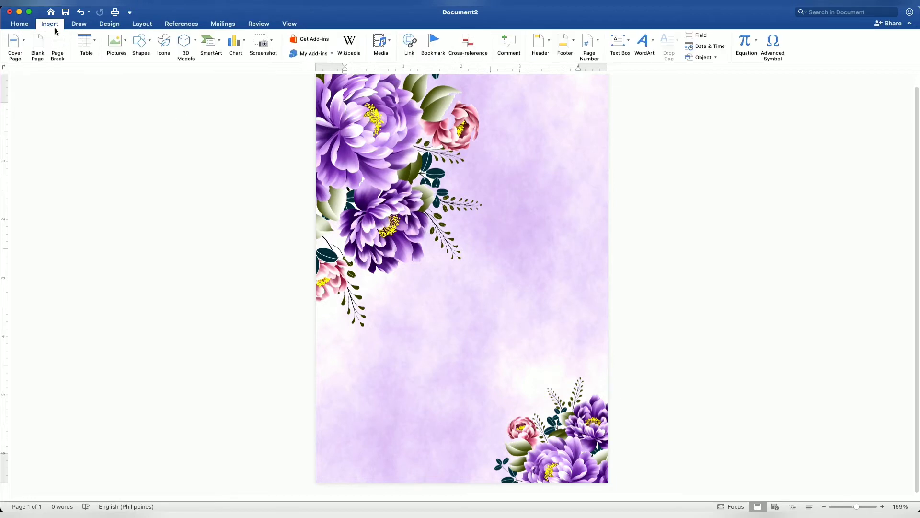
pyautogui.click(146, 42)
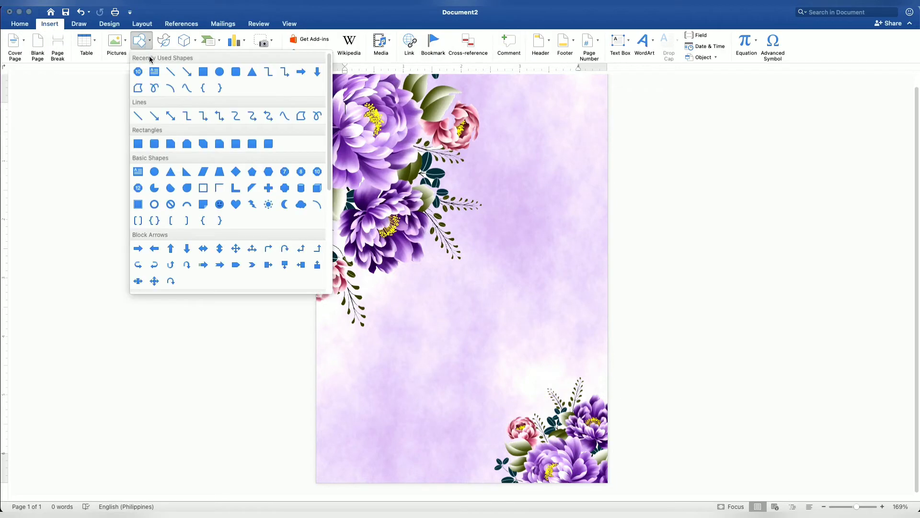
pyautogui.click(318, 172)
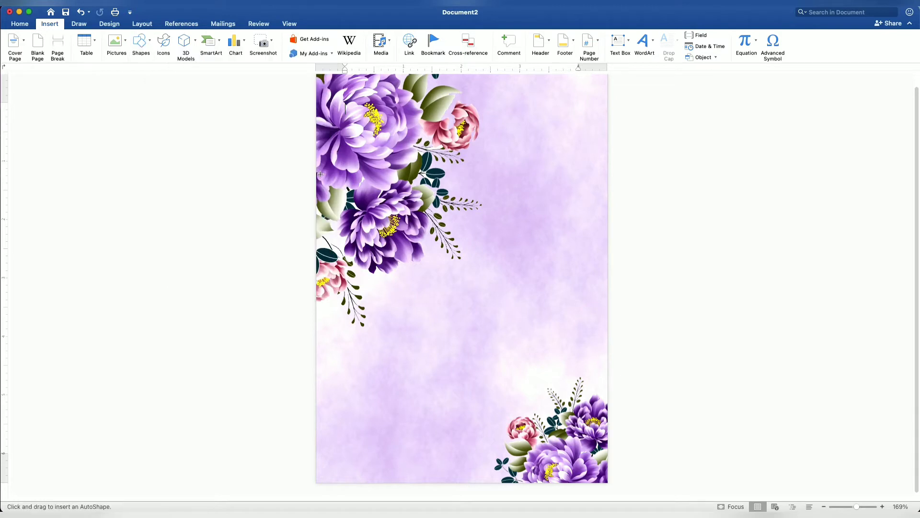
pyautogui.moveTo(330, 93)
pyautogui.mouseDown()
pyautogui.moveTo(564, 439)
pyautogui.moveTo(598, 469)
pyautogui.mouseUp()
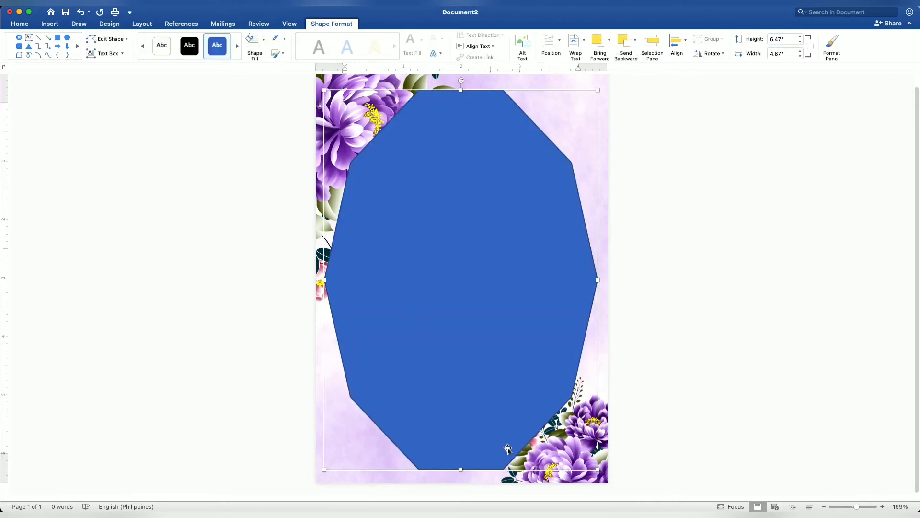
# Adjust the decagon's edges to about 4.72 by 6.76 inches
pyautogui.moveTo(462, 470); pyautogui.dragTo(462, 477)
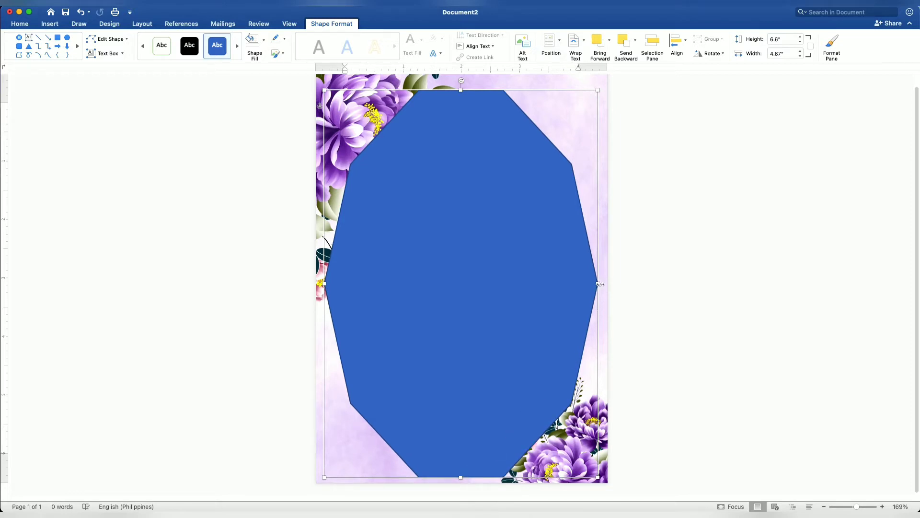
pyautogui.moveTo(599, 284); pyautogui.dragTo(601, 284)
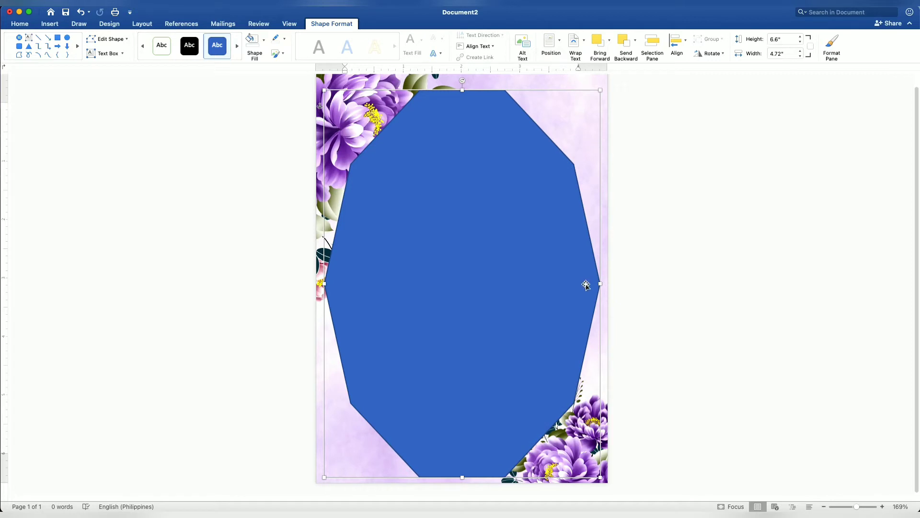
pyautogui.scroll(1, 555, 272)
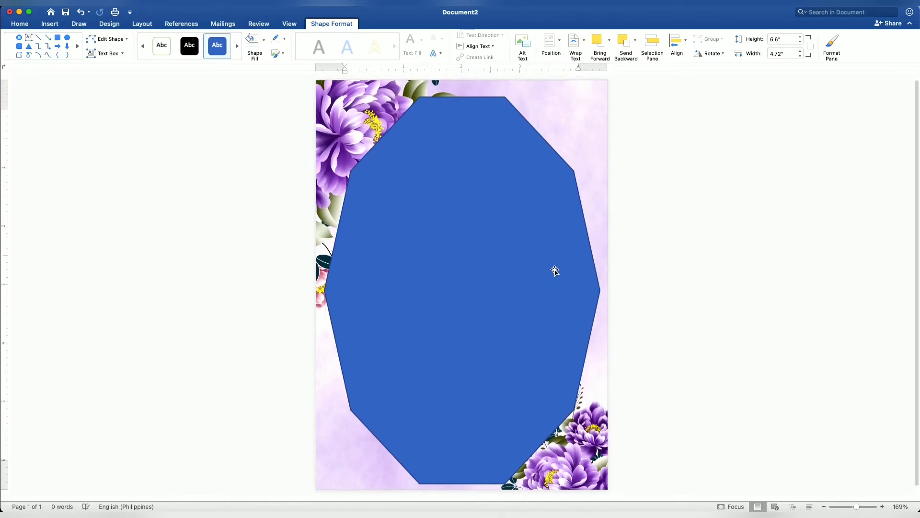
pyautogui.moveTo(463, 98); pyautogui.dragTo(464, 89)
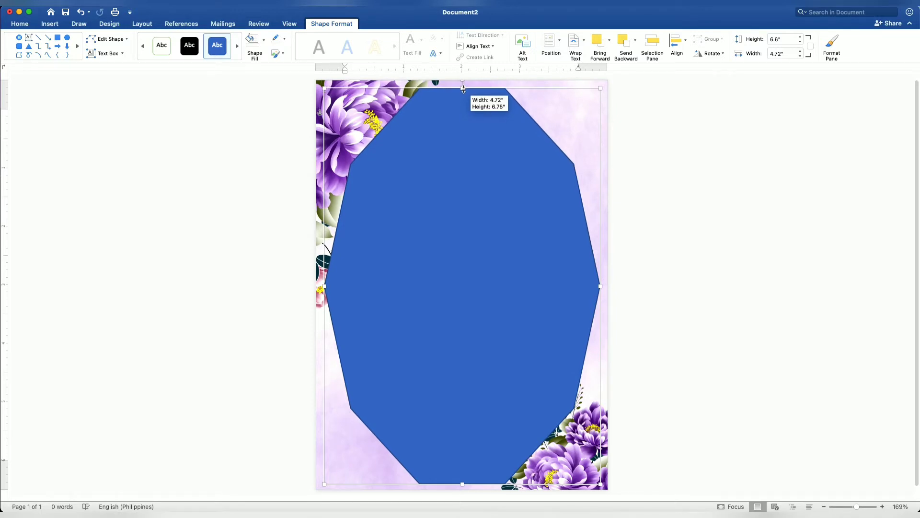
pyautogui.moveTo(463, 89); pyautogui.dragTo(463, 87)
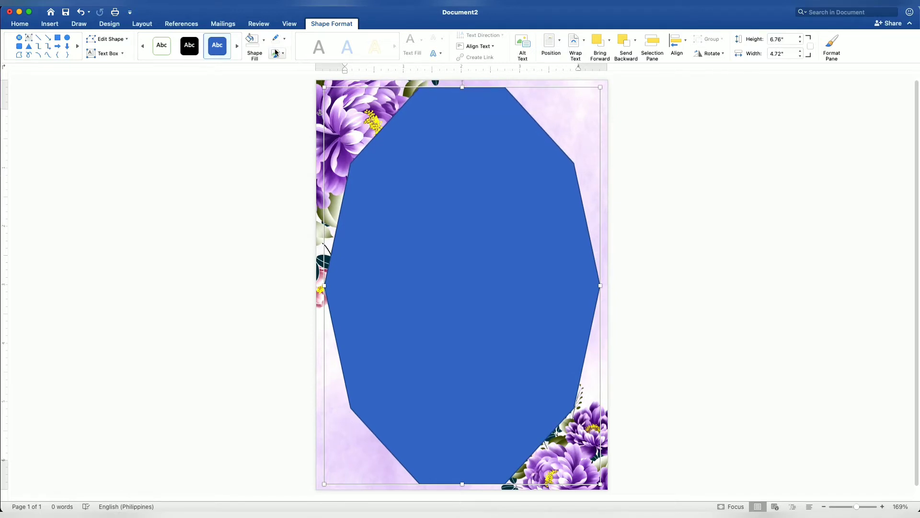
# Give the decagon No Fill and a thicker white outline
pyautogui.click(264, 40)
pyautogui.click(269, 61)
pyautogui.click(285, 40)
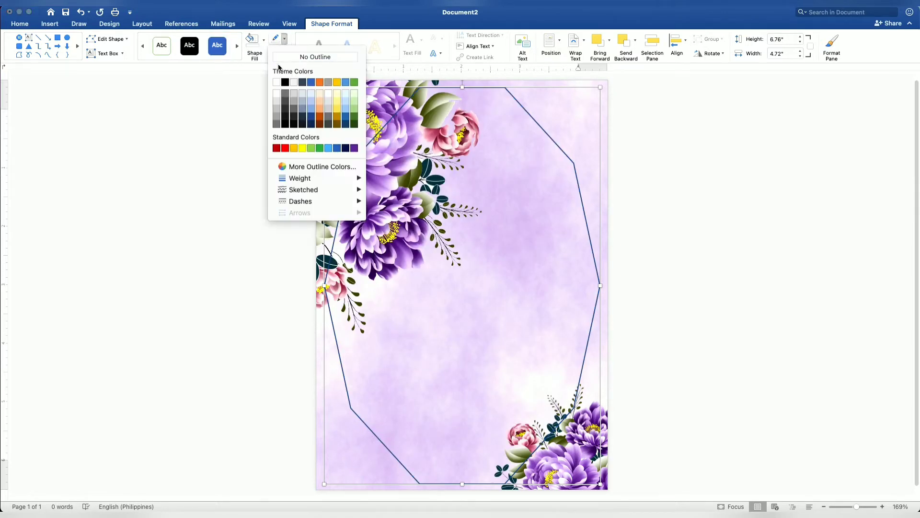
pyautogui.click(277, 82)
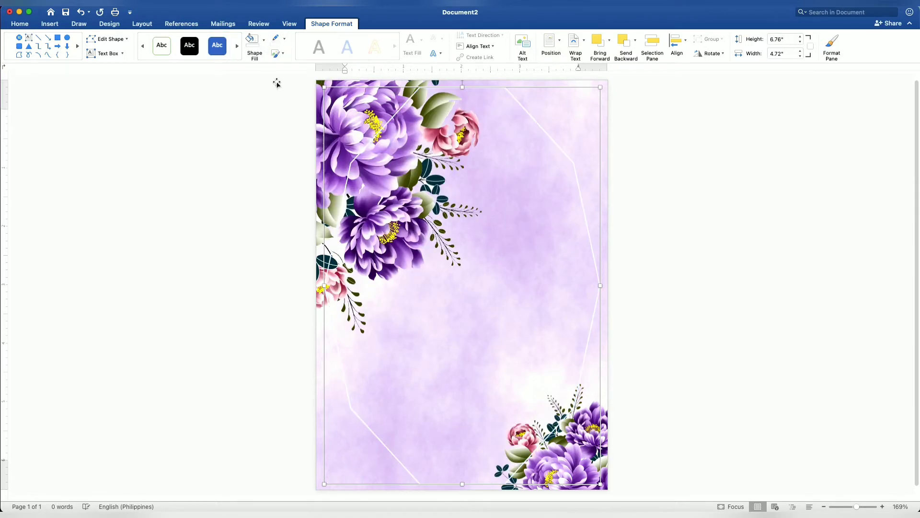
pyautogui.click(284, 38)
pyautogui.moveTo(300, 178)
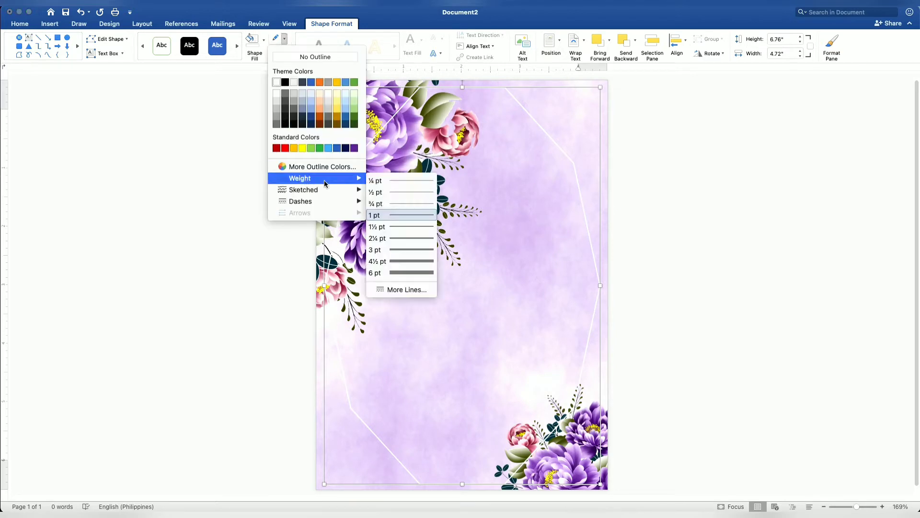
pyautogui.click(406, 237)
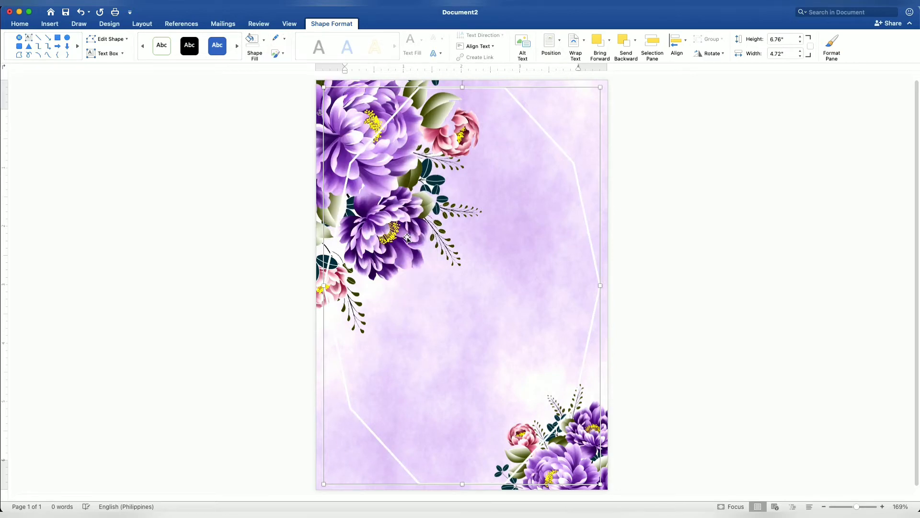
# Duplicate the white frame and position the copy over the original
pyautogui.rightClick(533, 284)
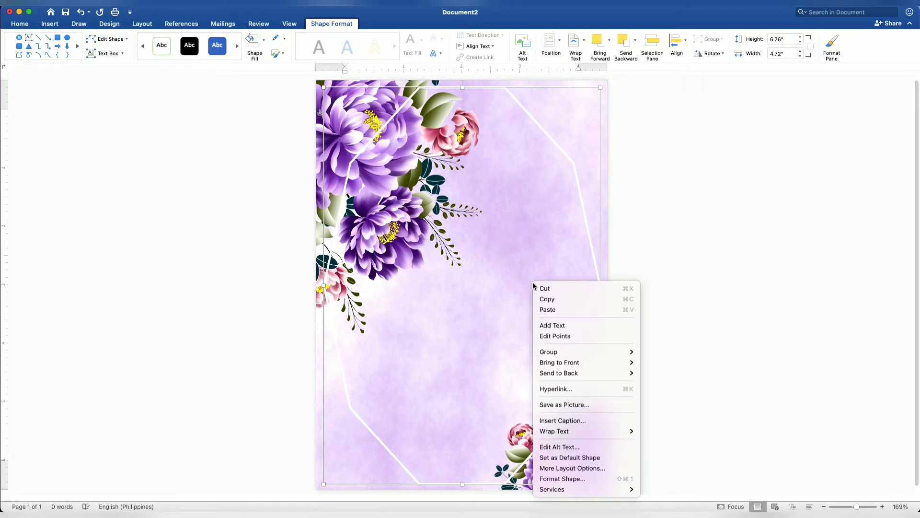
pyautogui.click(544, 299)
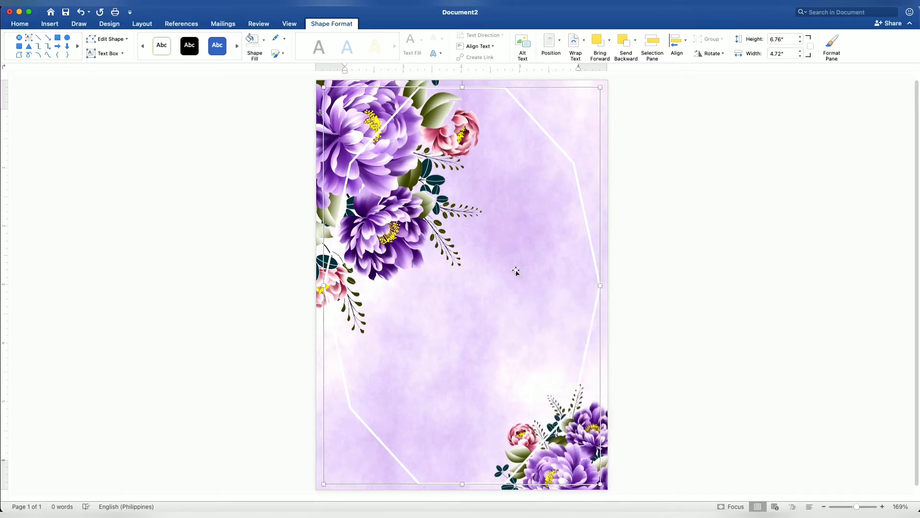
pyautogui.rightClick(515, 271)
pyautogui.click(530, 295)
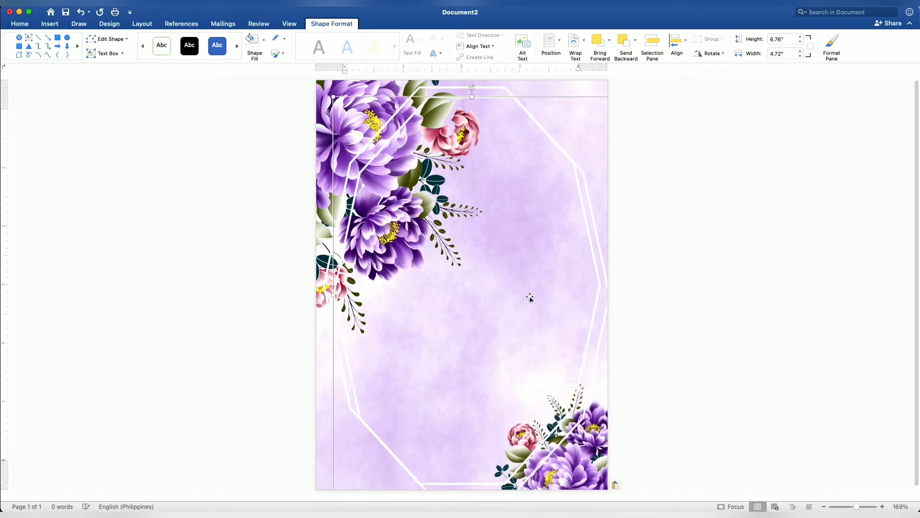
pyautogui.moveTo(527, 296); pyautogui.dragTo(521, 290)
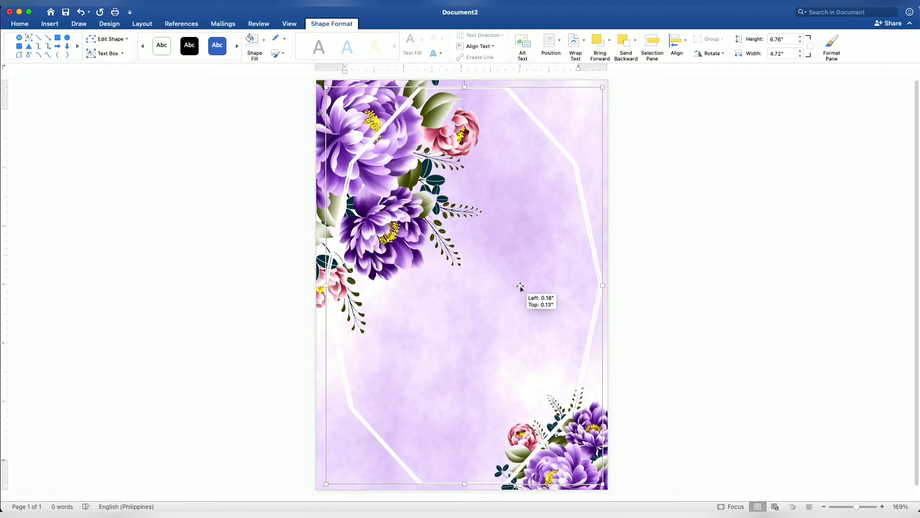
pyautogui.moveTo(522, 289); pyautogui.dragTo(519, 286)
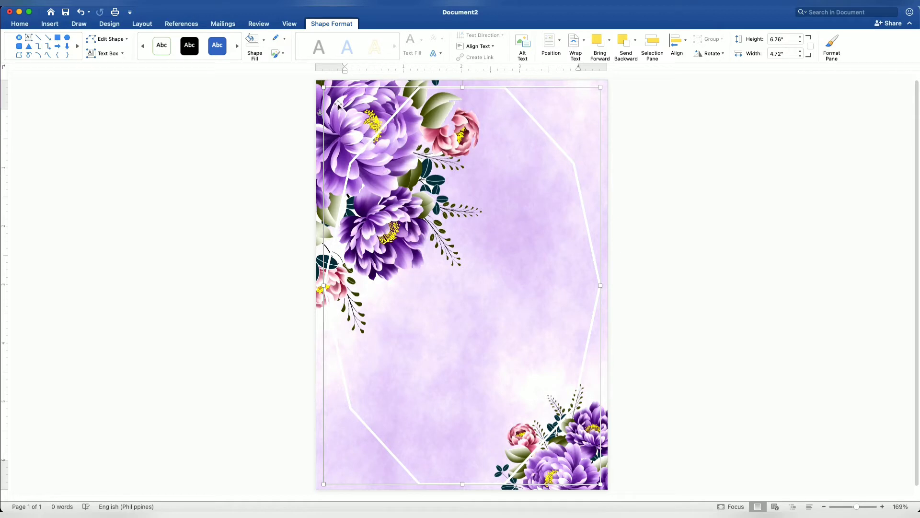
# Shrink the copied frame to about 4.61 by 6.65 inches inside the first
pyautogui.moveTo(323, 88); pyautogui.dragTo(329, 89)
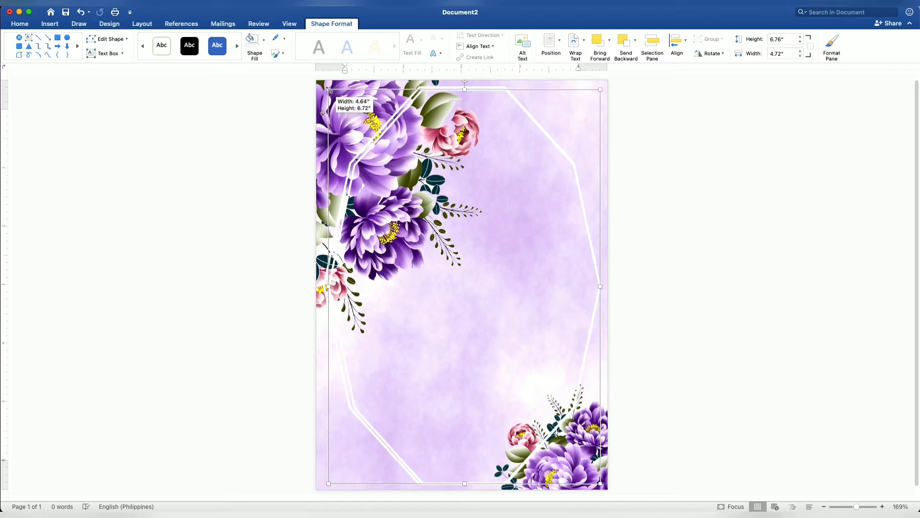
pyautogui.moveTo(330, 90); pyautogui.dragTo(328, 89)
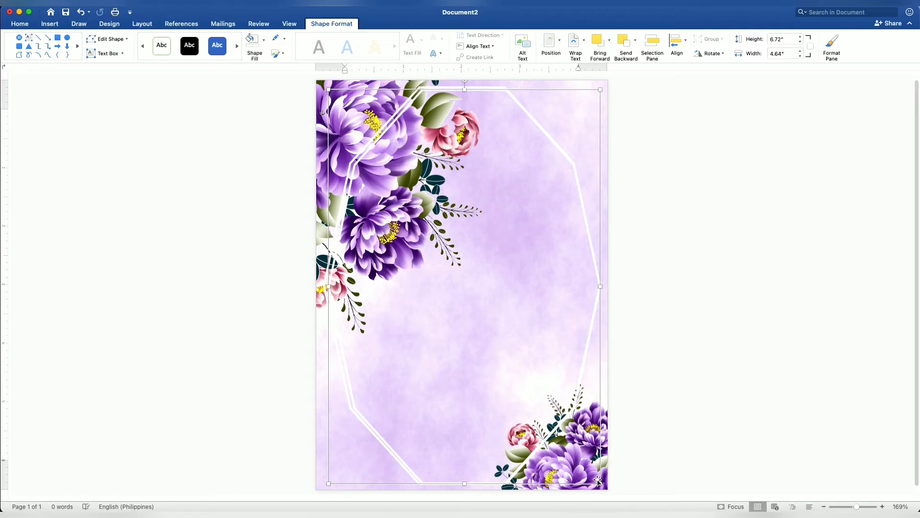
pyautogui.moveTo(600, 483); pyautogui.dragTo(594, 478)
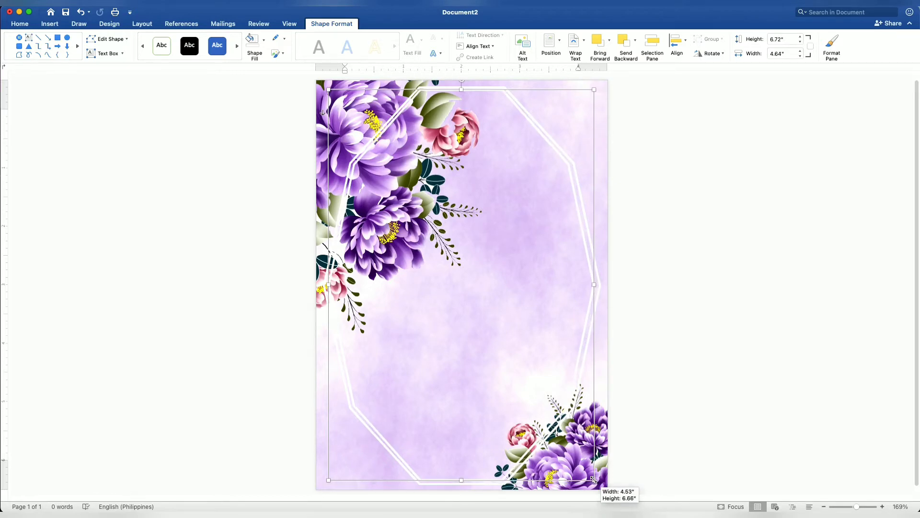
pyautogui.moveTo(593, 479); pyautogui.dragTo(597, 479)
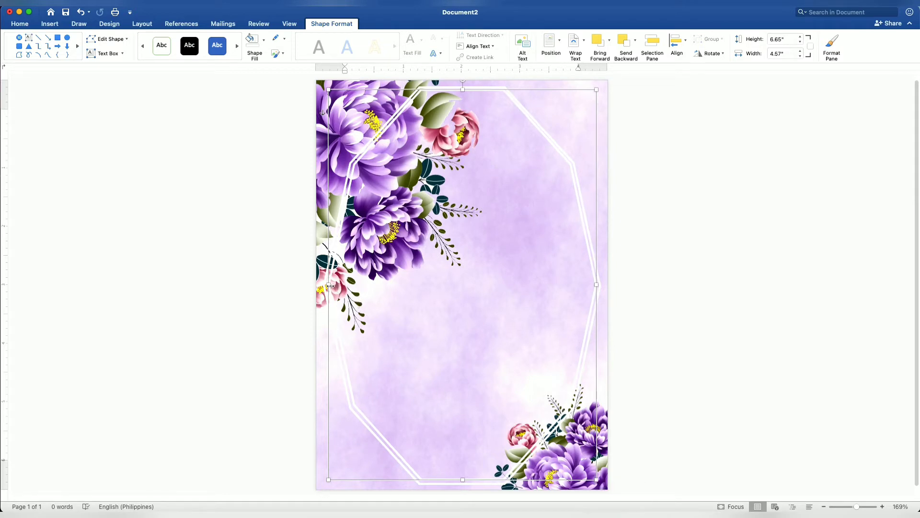
pyautogui.moveTo(331, 286); pyautogui.dragTo(328, 285)
# Nudge the inner frame with the arrow keys and trim its left side to centre it
pyautogui.press('Left')
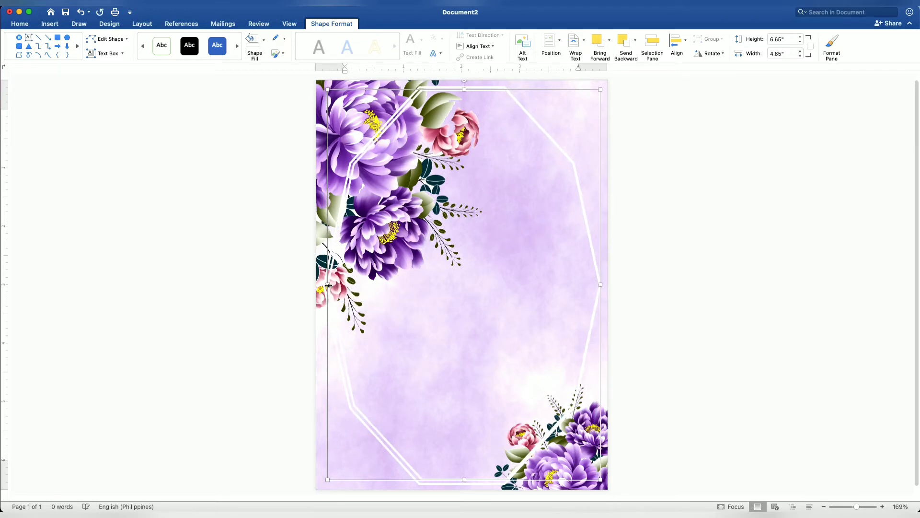
pyautogui.press('Left')
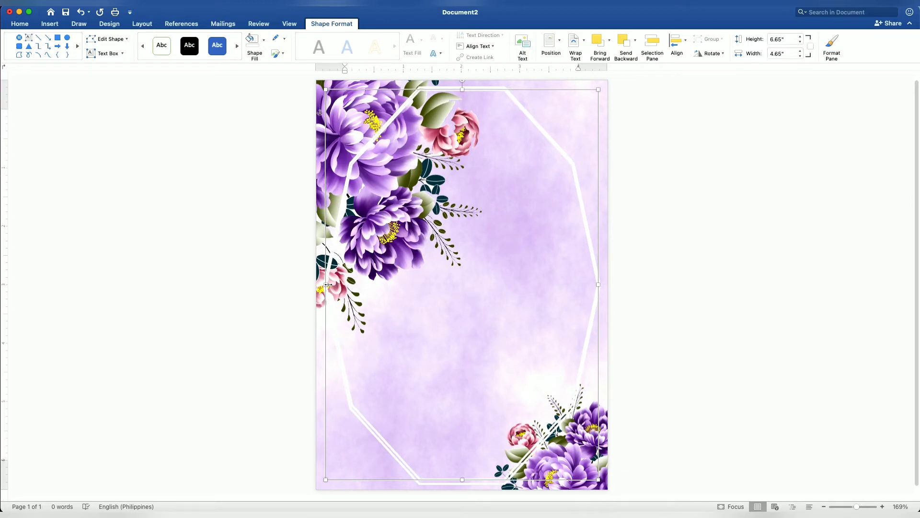
pyautogui.moveTo(328, 285); pyautogui.dragTo(330, 285)
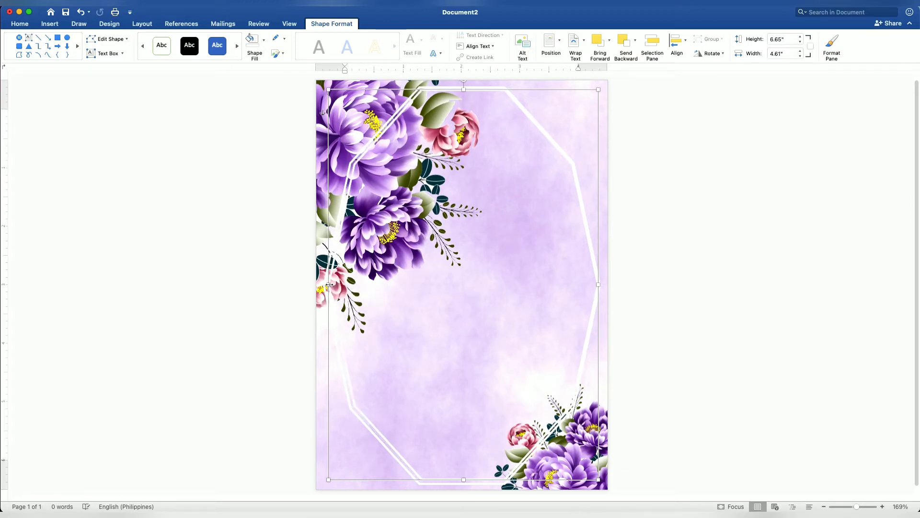
pyautogui.press('Left')
pyautogui.press('Left')
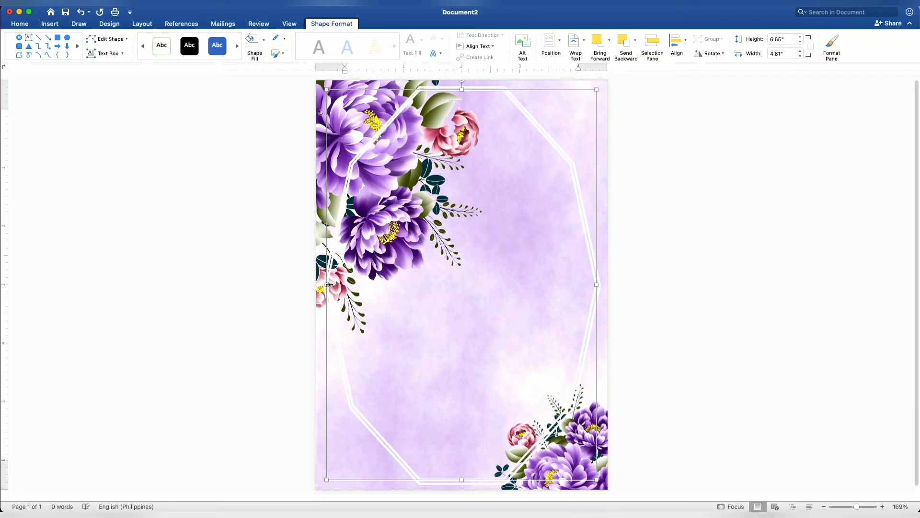
pyautogui.press('Down')
pyautogui.press('Down')
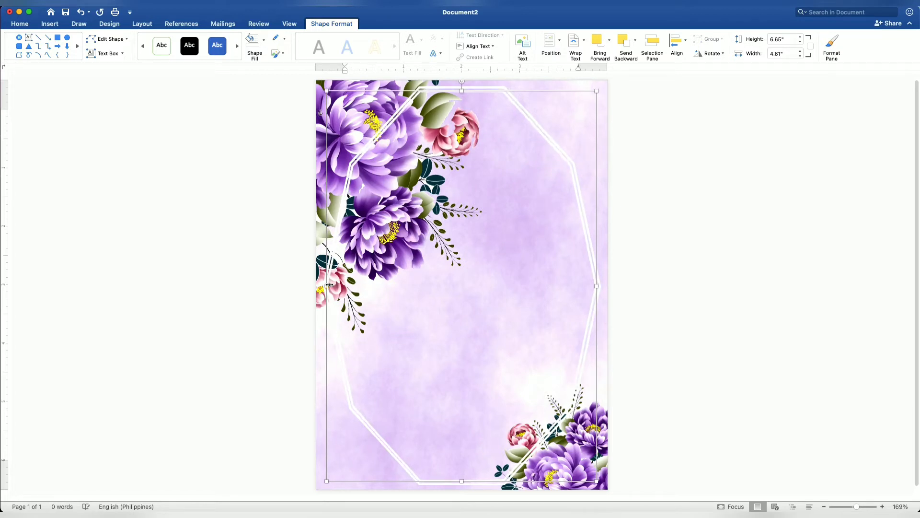
pyautogui.press('Up')
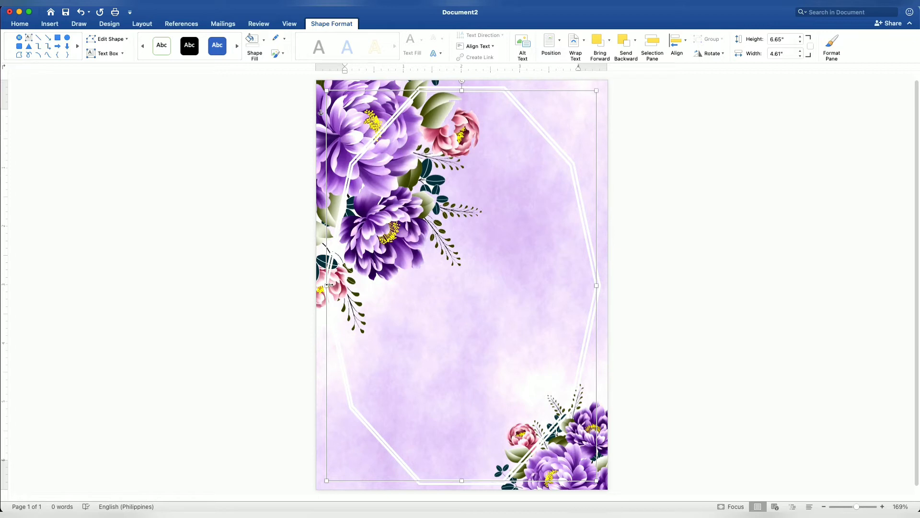
pyautogui.press('Right')
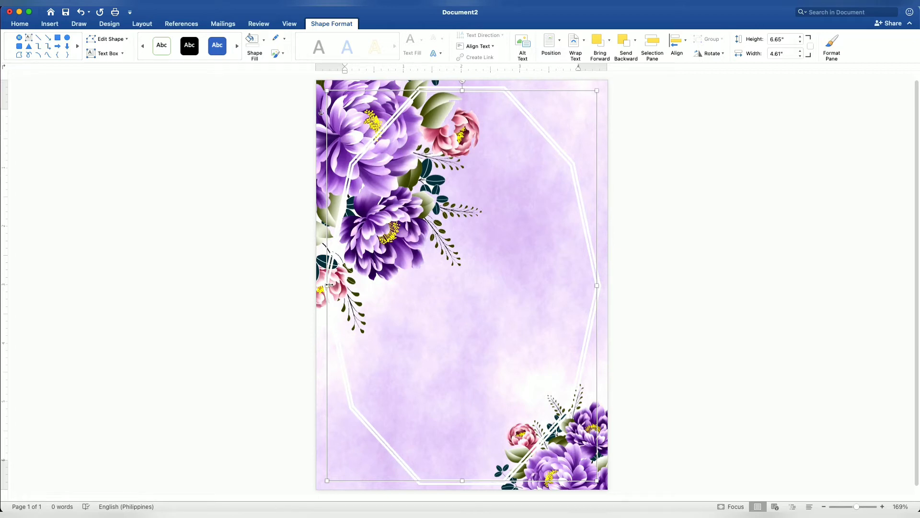
# Bring the lower-right flower picture to the front, in front of text and the frame
pyautogui.click(703, 317)
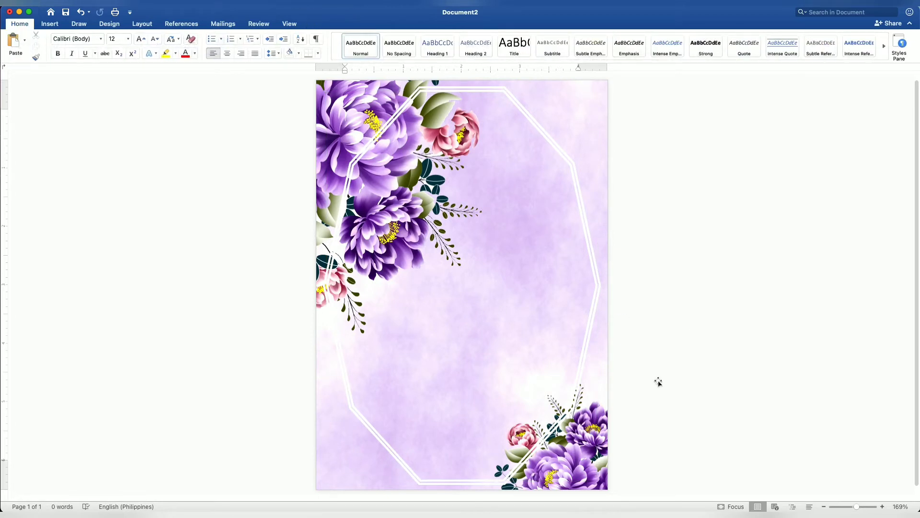
pyautogui.click(598, 453)
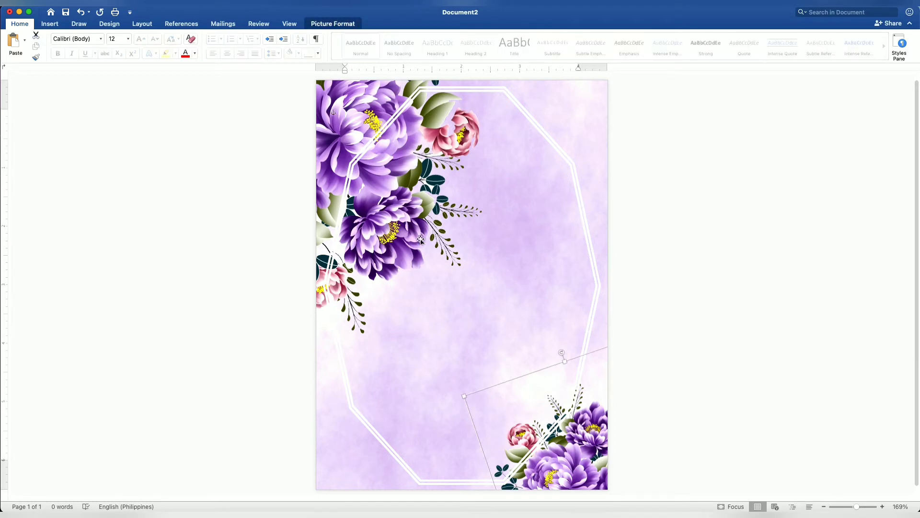
pyautogui.click(143, 23)
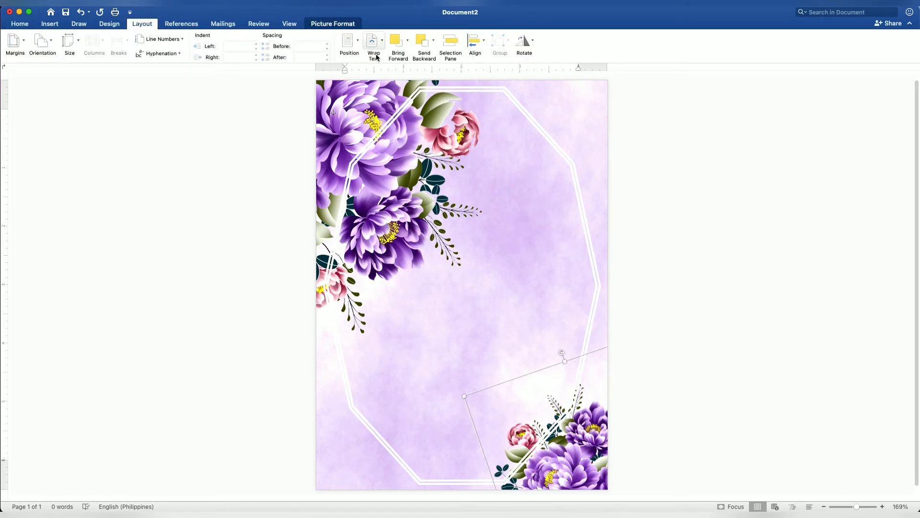
pyautogui.click(407, 47)
pyautogui.click(419, 81)
pyautogui.click(407, 40)
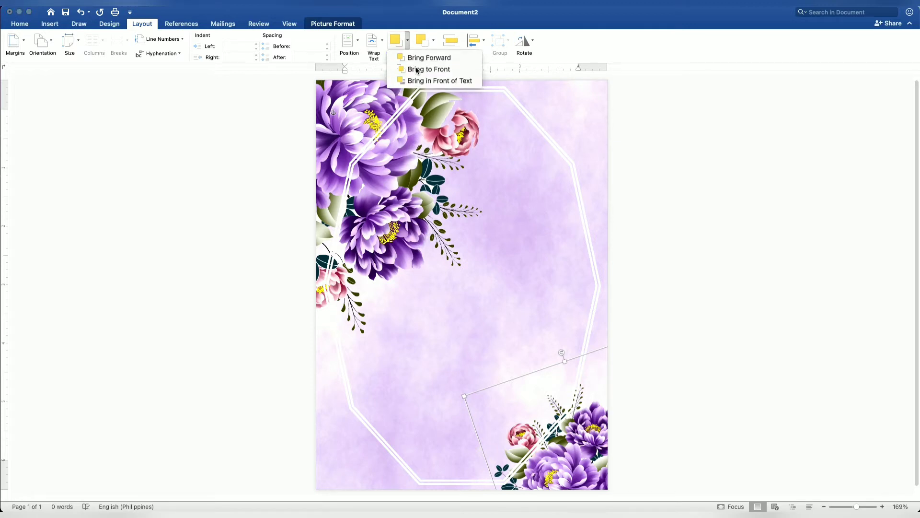
pyautogui.click(416, 67)
# Bring the upper-left flower picture to the front and in front of text
pyautogui.click(335, 88)
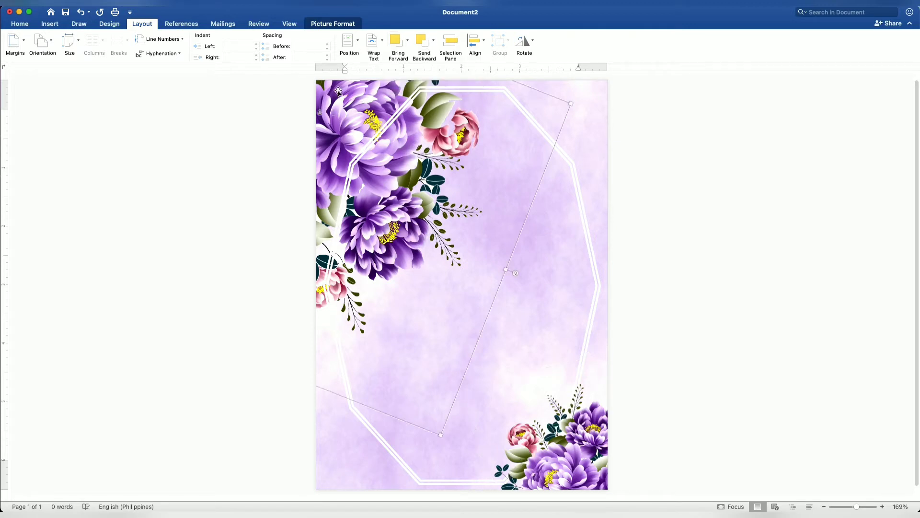
pyautogui.click(407, 44)
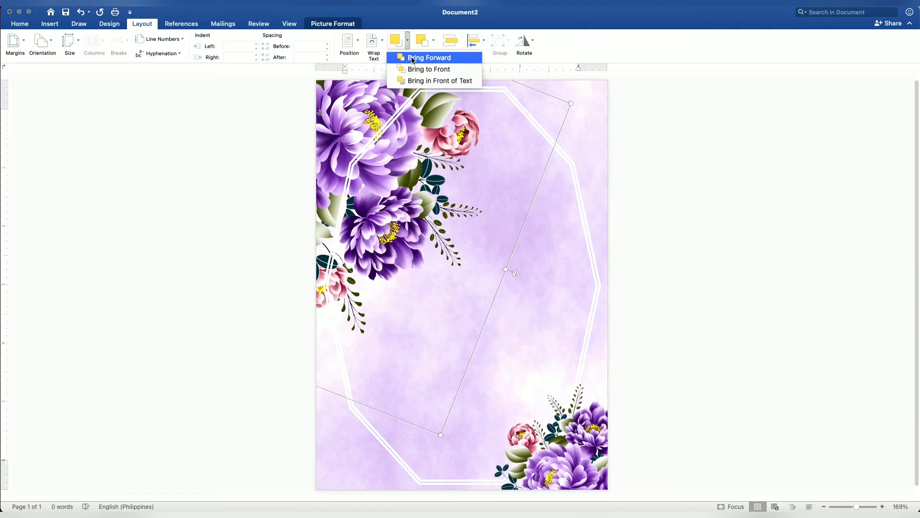
pyautogui.click(412, 58)
pyautogui.click(408, 40)
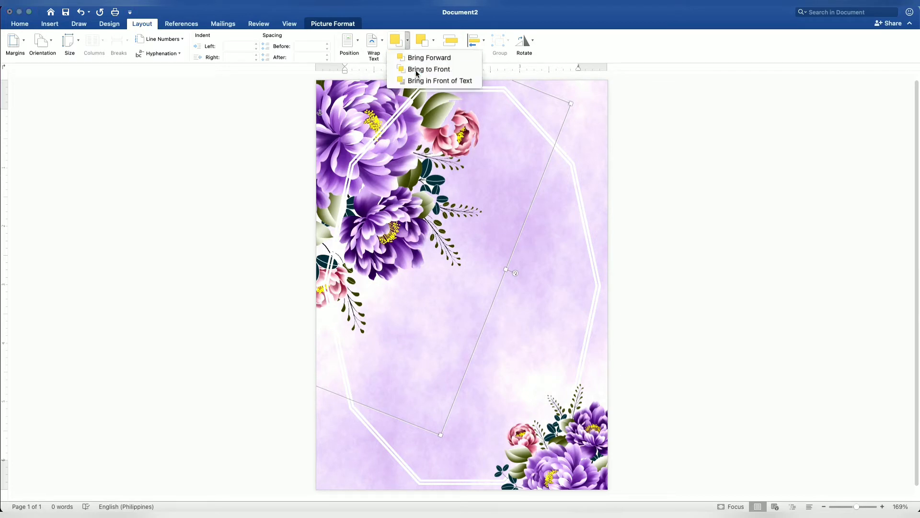
pyautogui.click(416, 70)
pyautogui.click(409, 43)
pyautogui.click(419, 81)
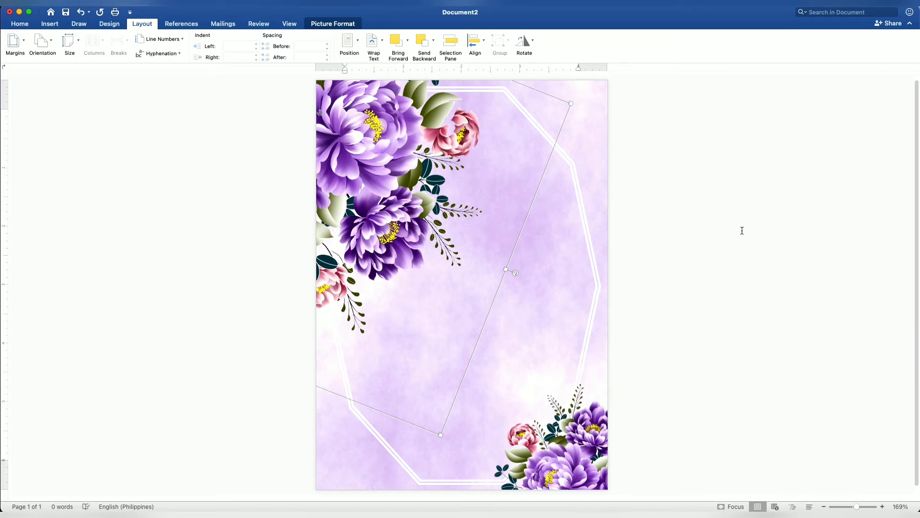
pyautogui.click(808, 243)
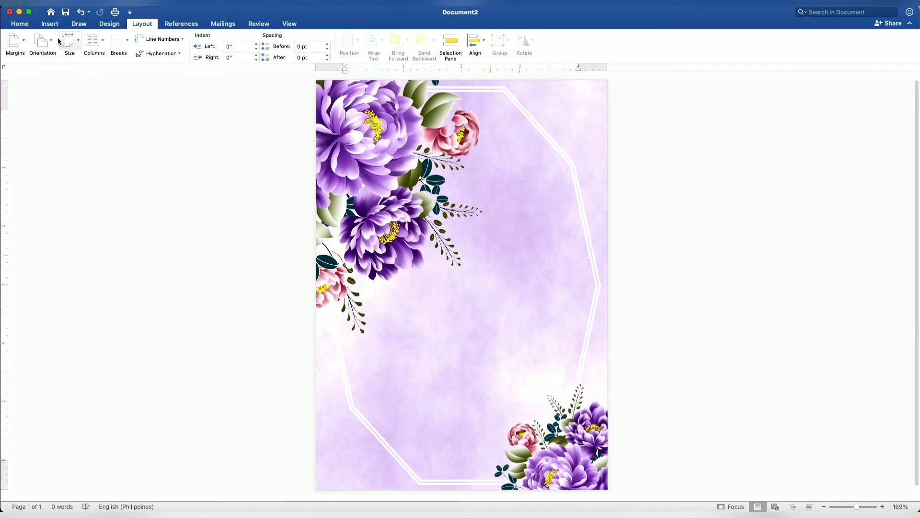
pyautogui.click(51, 24)
# Draw a rectangle on the right side of the page and type 18 inside it
pyautogui.click(148, 42)
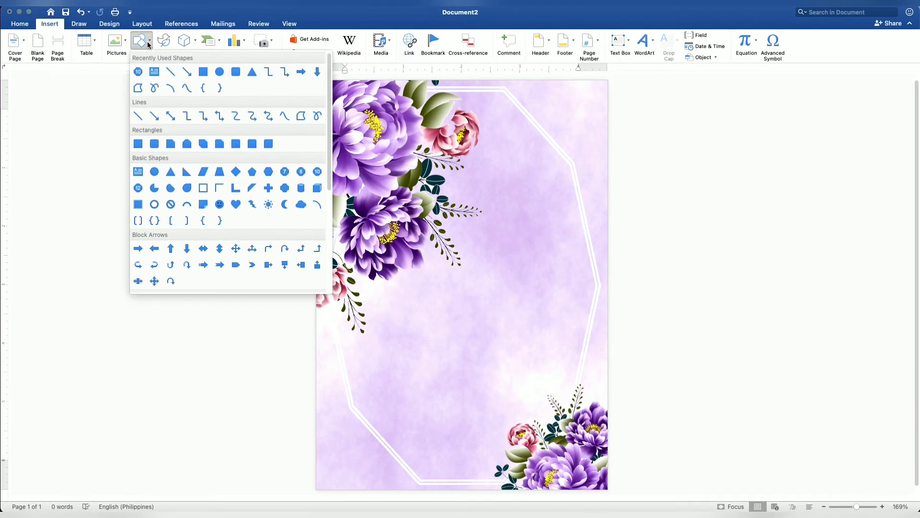
pyautogui.click(187, 71)
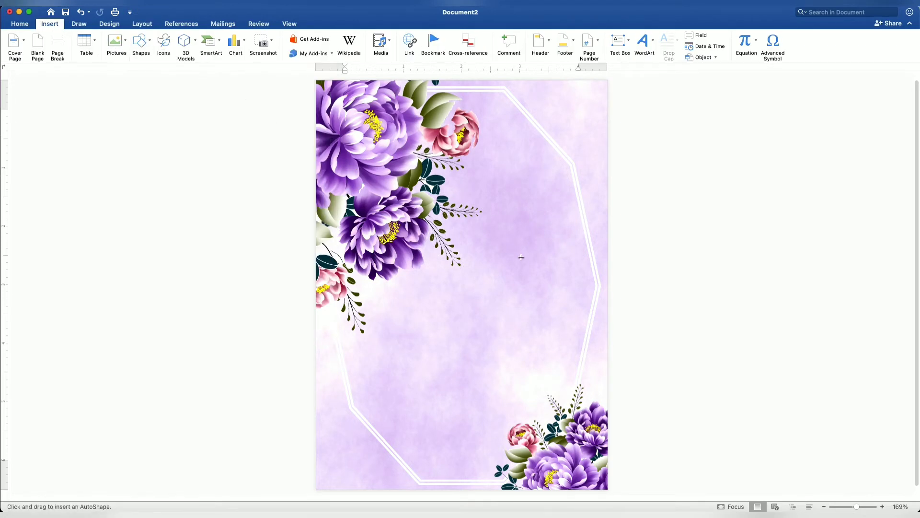
pyautogui.moveTo(518, 245); pyautogui.dragTo(592, 359)
pyautogui.rightClick(549, 298)
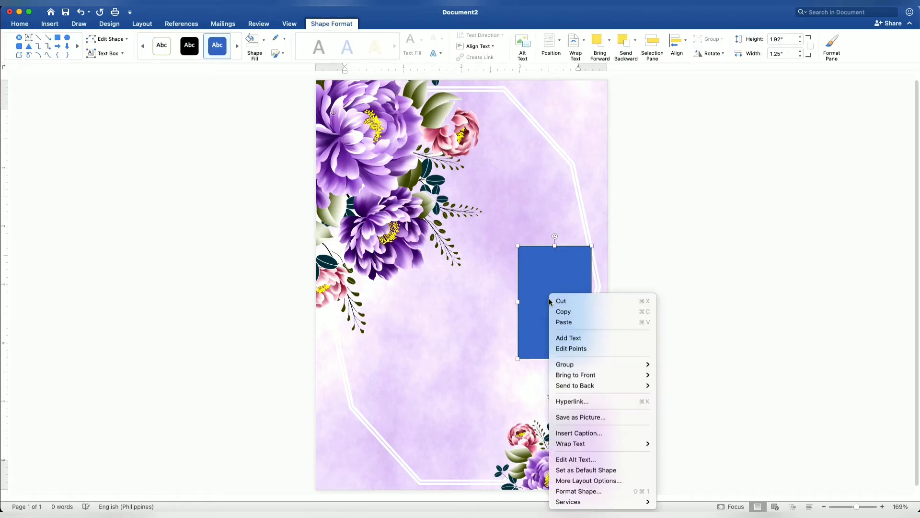
pyautogui.click(561, 339)
pyautogui.write('18')
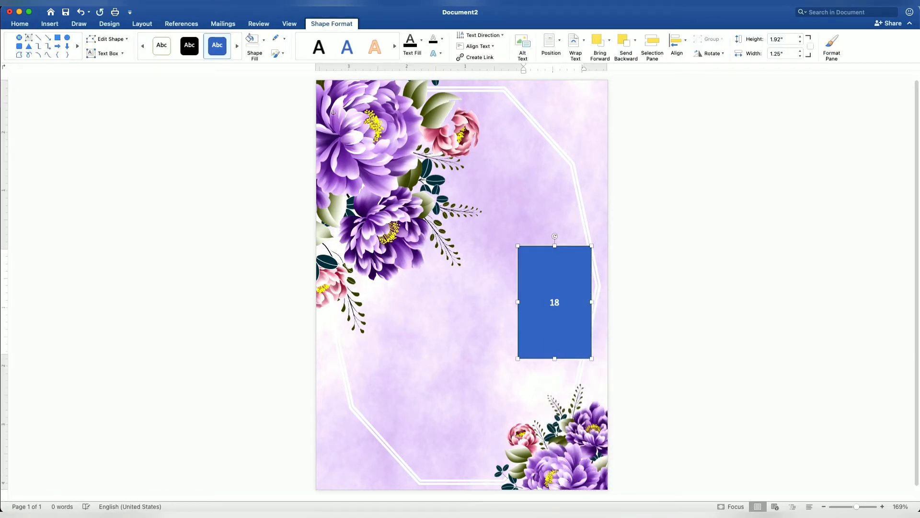
# Set the 18 rectangle to No Fill and No Outline
pyautogui.doubleClick(554, 302)
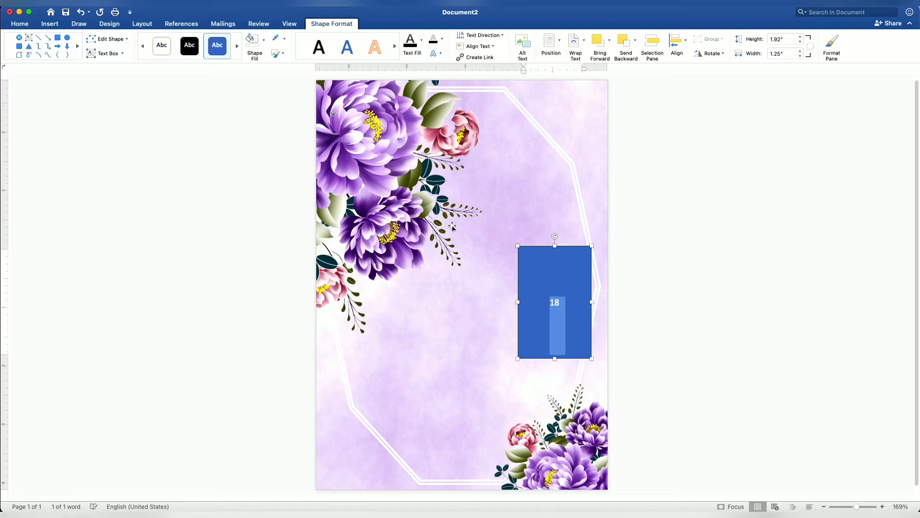
pyautogui.click(263, 43)
pyautogui.click(288, 61)
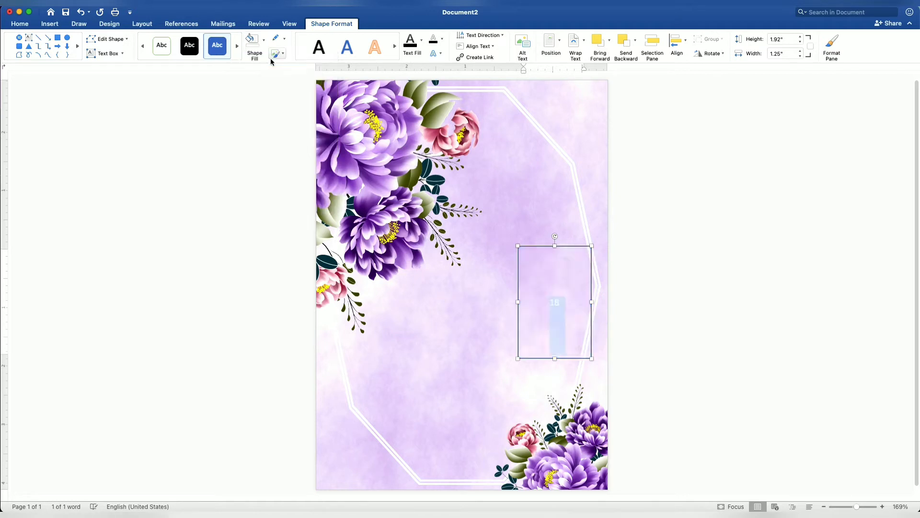
pyautogui.click(286, 39)
pyautogui.click(288, 56)
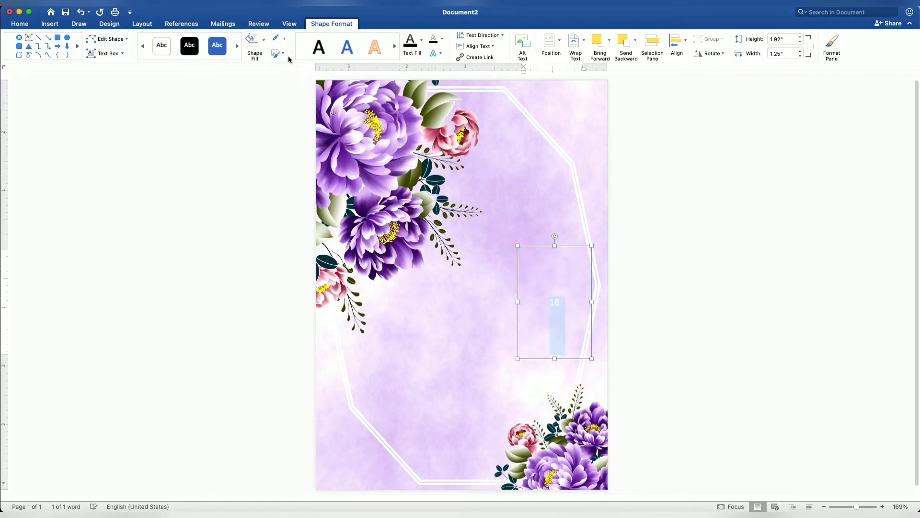
# Set the 18 in Times New Roman Bold at size 100
pyautogui.click(19, 24)
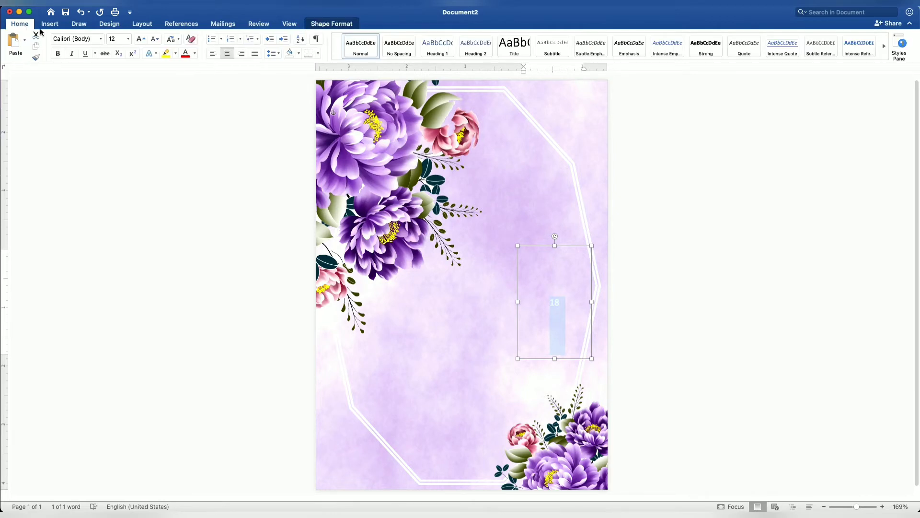
pyautogui.click(101, 40)
pyautogui.moveTo(94, 145)
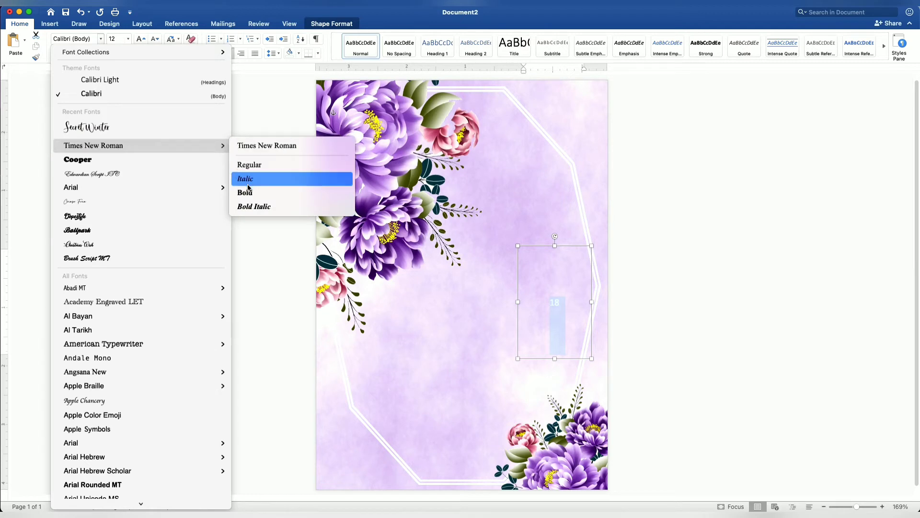
pyautogui.click(258, 192)
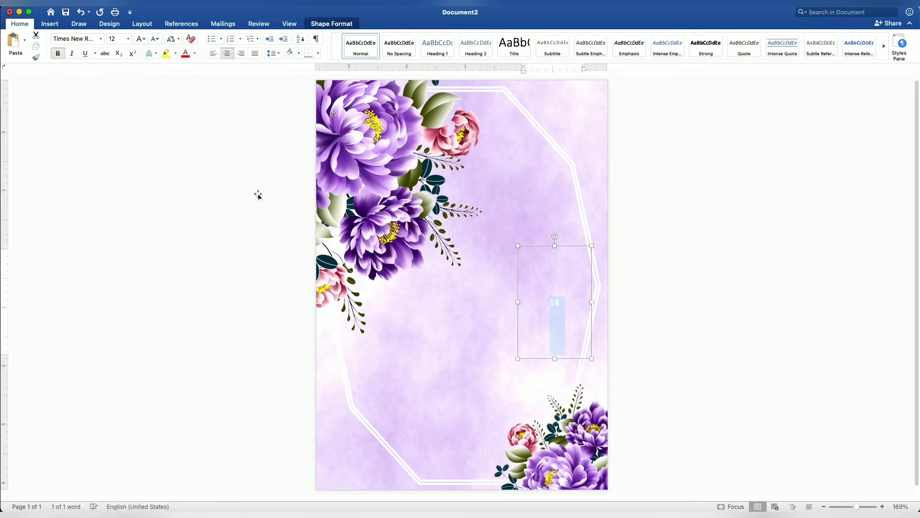
pyautogui.click(107, 38)
pyautogui.write('100')
pyautogui.press('Return')
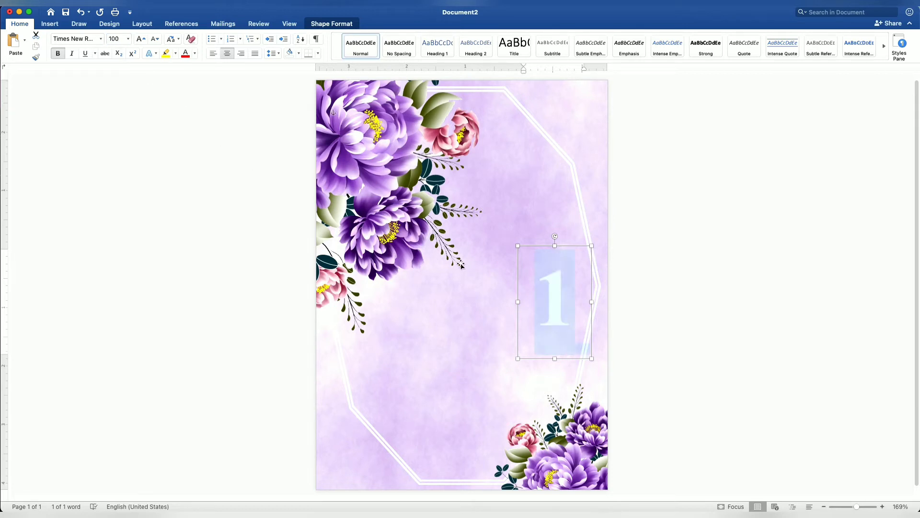
# Increase the 18 to 120 pt, widen its text box, and shift it slightly right inside the frame
pyautogui.moveTo(519, 303)
pyautogui.mouseDown()
pyautogui.moveTo(489, 302)
pyautogui.moveTo(522, 204)
pyautogui.mouseUp()
pyautogui.write('8')
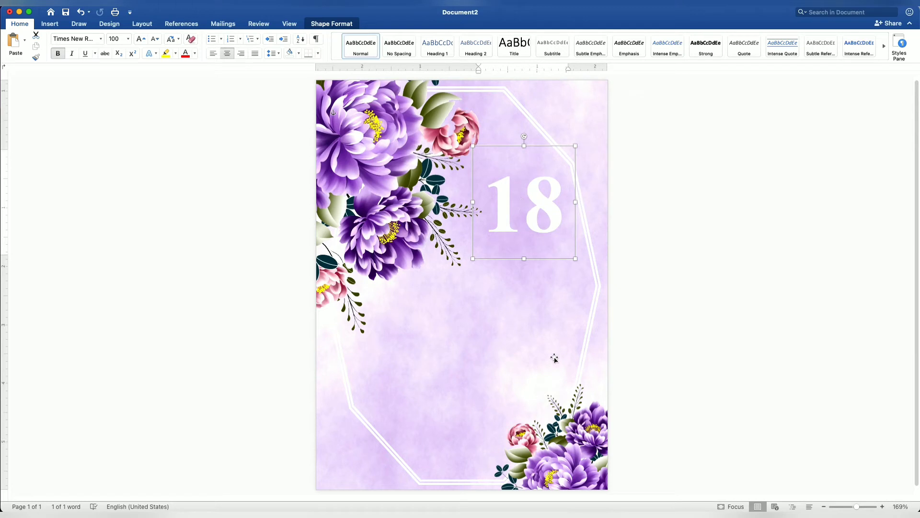
pyautogui.click(115, 39)
pyautogui.write('120')
pyautogui.press('Return')
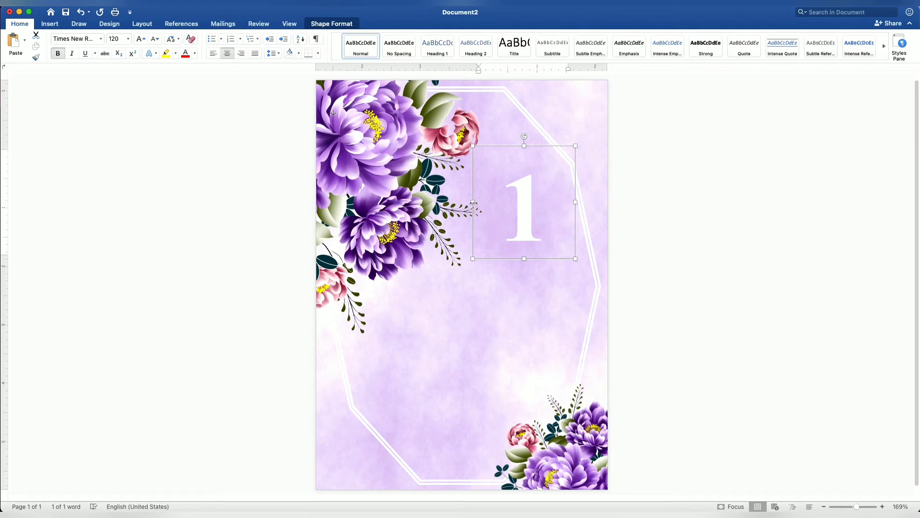
pyautogui.moveTo(473, 203); pyautogui.dragTo(458, 202)
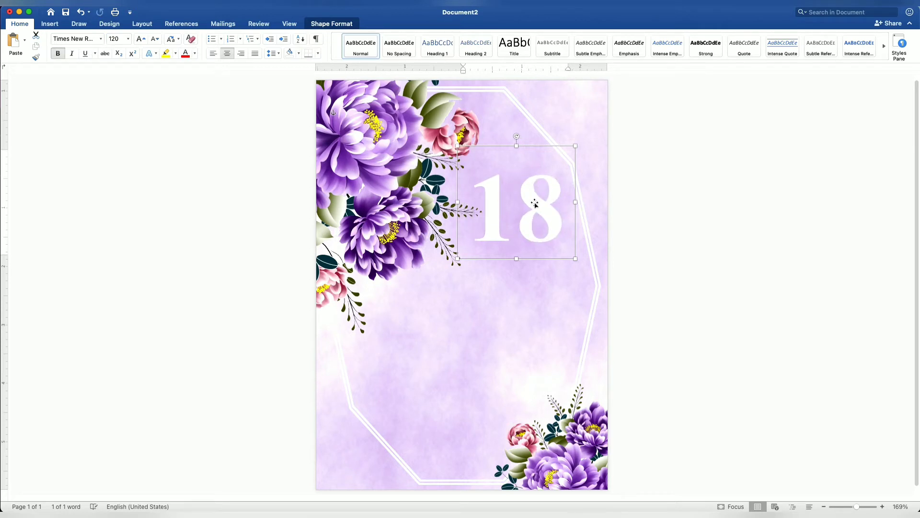
pyautogui.moveTo(536, 203); pyautogui.dragTo(539, 205)
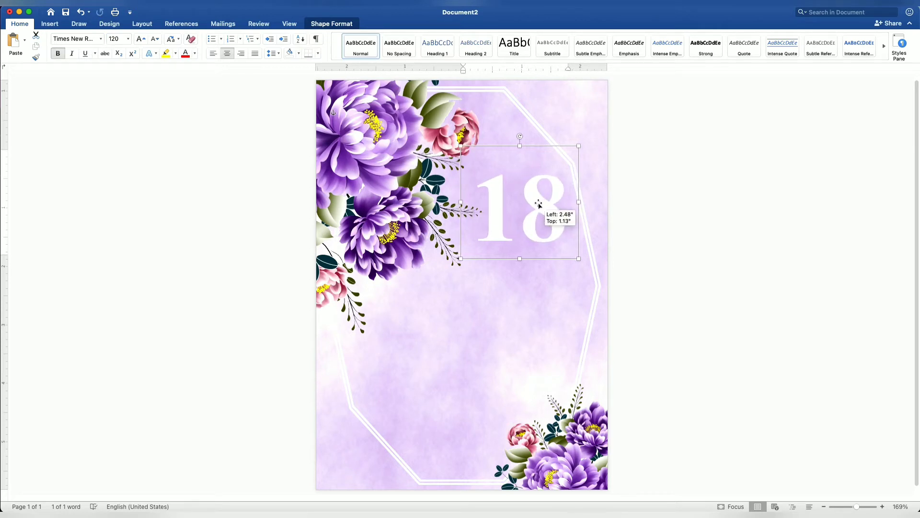
# Enlarge the top-left flower bouquet to about 8.17" square and slightly enlarge the bottom-right flowers
pyautogui.click(490, 277)
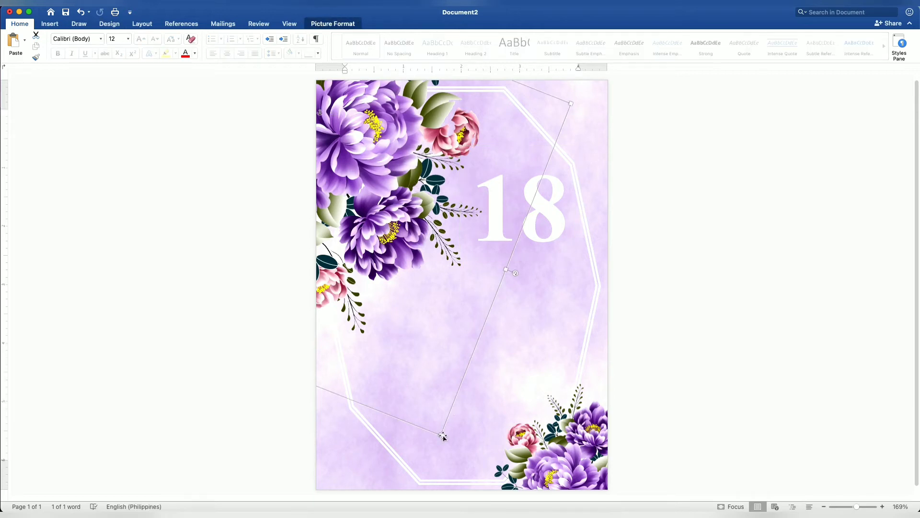
pyautogui.moveTo(440, 435); pyautogui.dragTo(448, 452)
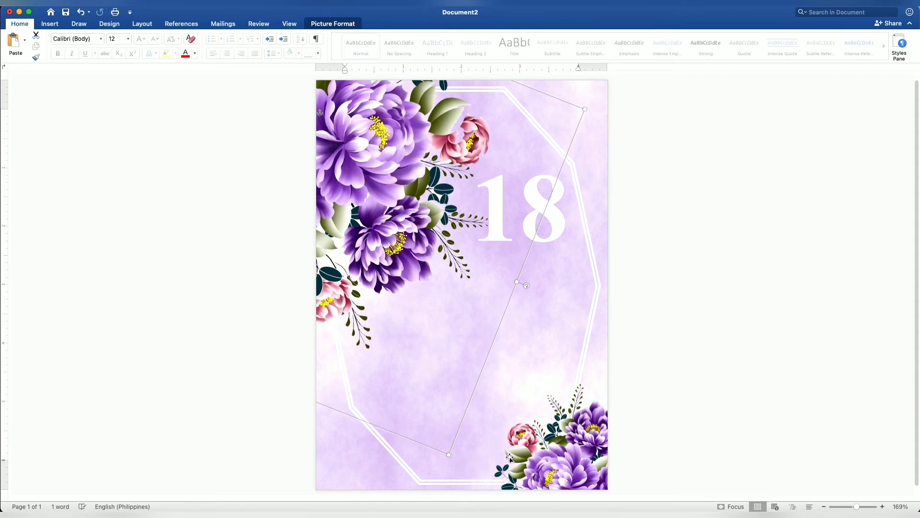
pyautogui.click(568, 462)
pyautogui.moveTo(461, 394); pyautogui.dragTo(456, 392)
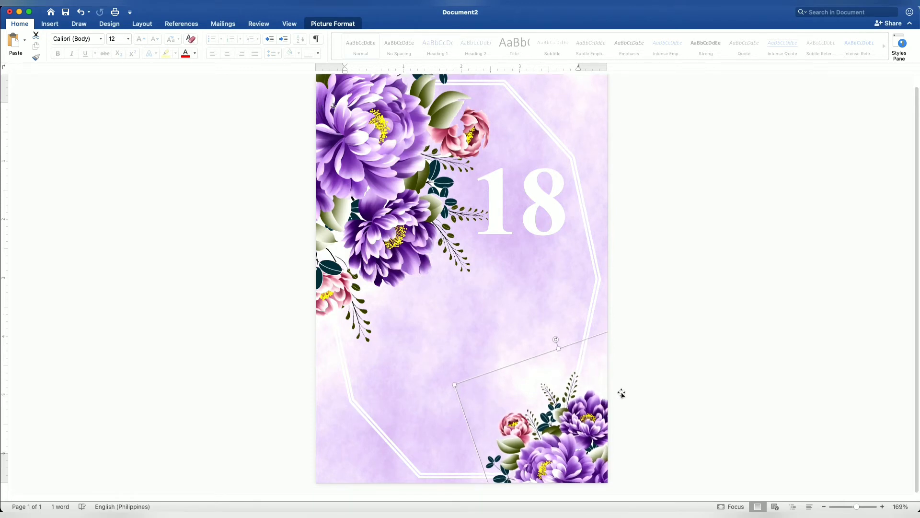
pyautogui.scroll(1, 621, 390)
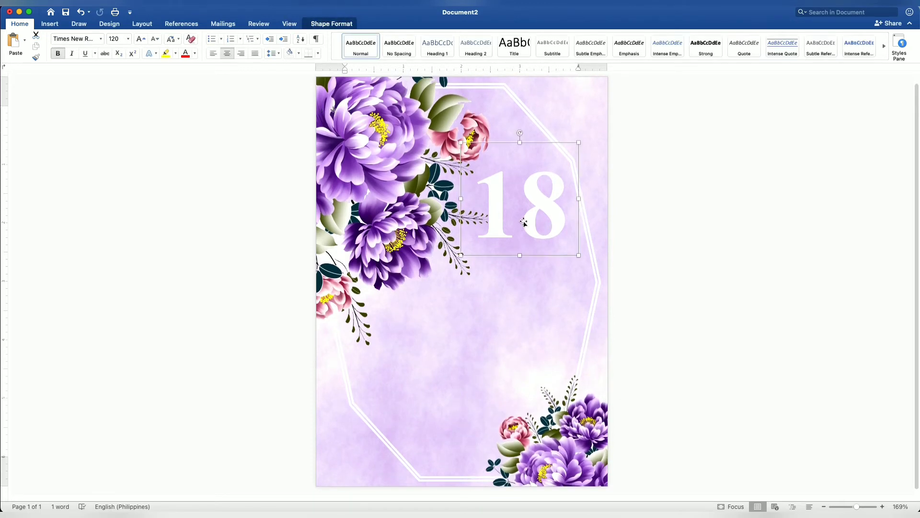
pyautogui.moveTo(522, 225); pyautogui.dragTo(527, 224)
# Duplicate the 18 text box and move the copy below the original
pyautogui.rightClick(559, 236)
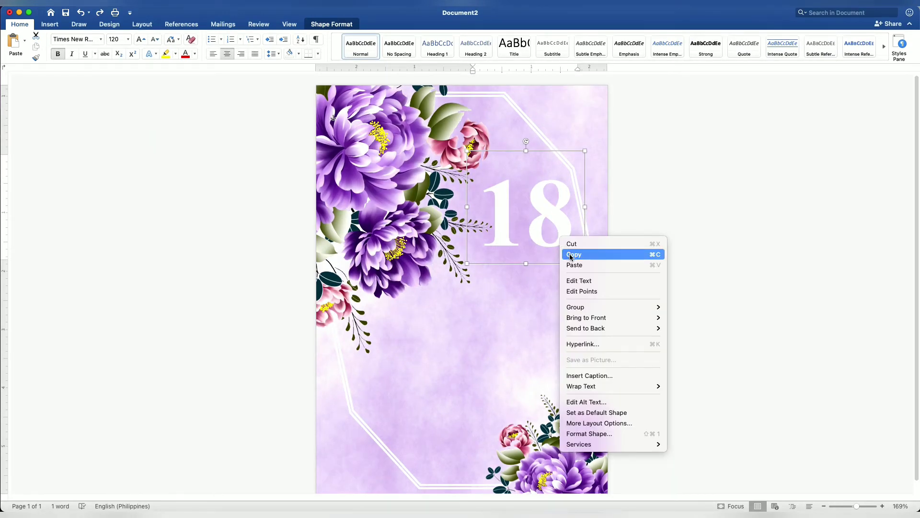
pyautogui.click(571, 254)
pyautogui.rightClick(552, 228)
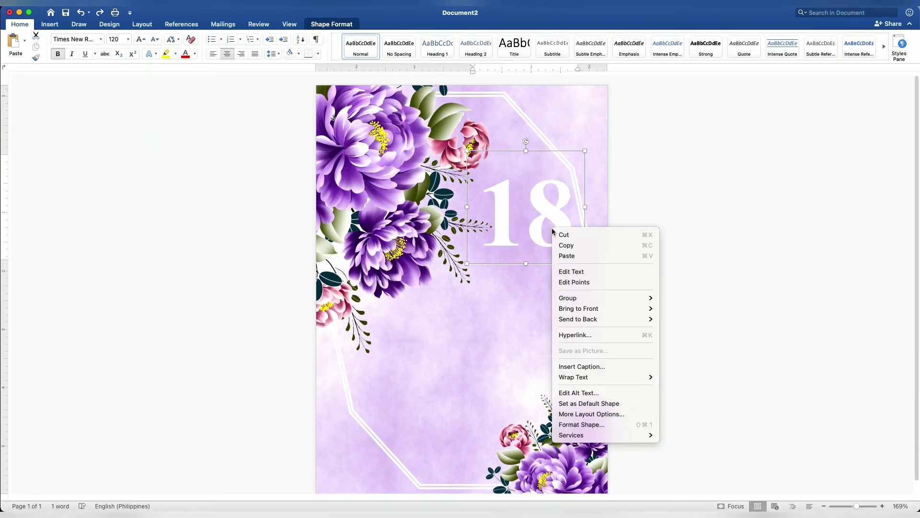
pyautogui.click(567, 255)
pyautogui.moveTo(561, 246); pyautogui.dragTo(463, 332)
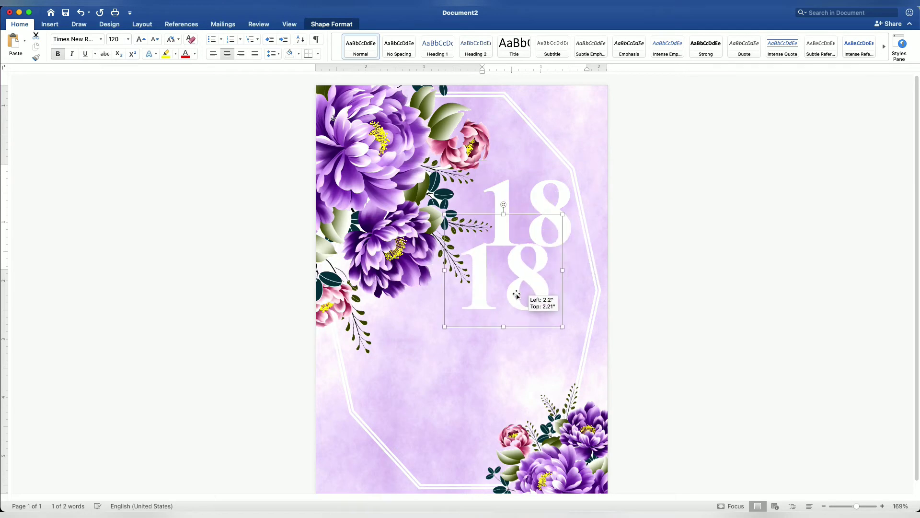
# Shrink the copy's text to 10 pt and enlarge its box to about 2.71" by 2.46"
pyautogui.scroll(2, 463, 332)
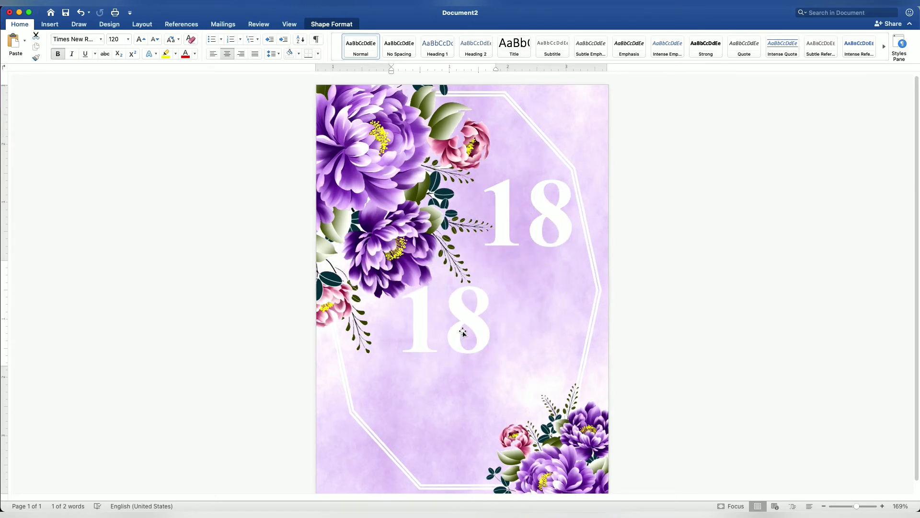
pyautogui.scroll(4, 462, 326)
pyautogui.scroll(2, 461, 320)
pyautogui.click(461, 319)
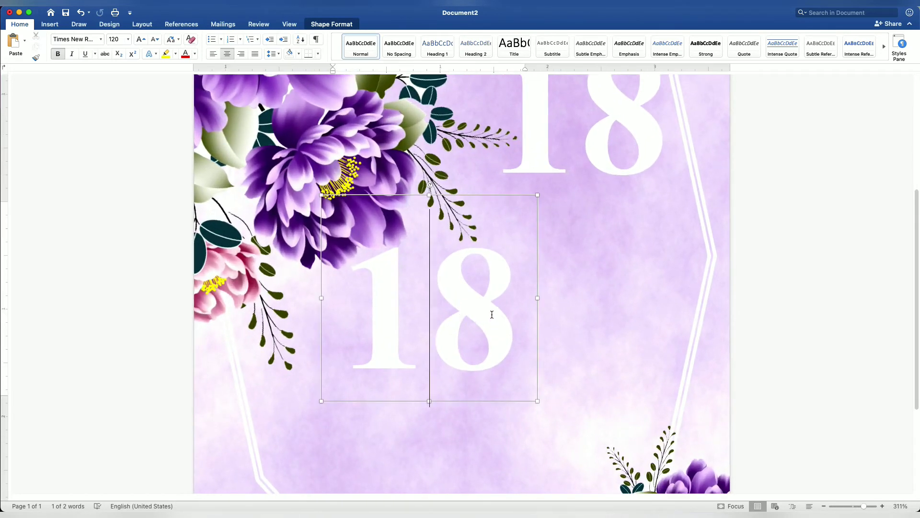
pyautogui.moveTo(506, 316); pyautogui.dragTo(374, 318)
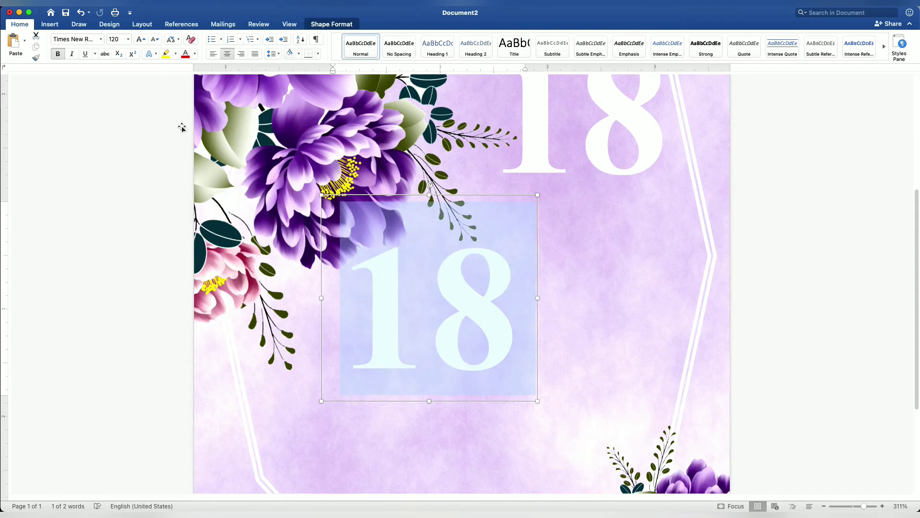
pyautogui.click(108, 40)
pyautogui.write('10')
pyautogui.press('Return')
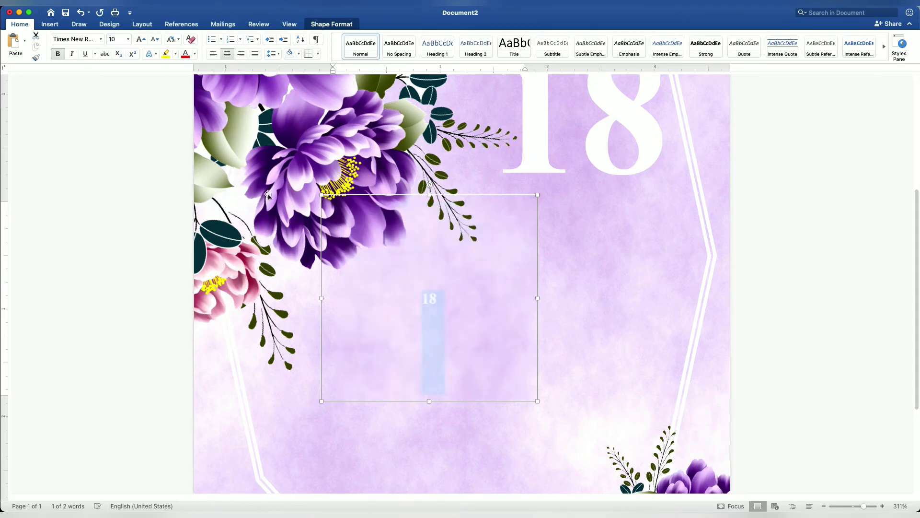
pyautogui.moveTo(538, 401); pyautogui.dragTo(620, 463)
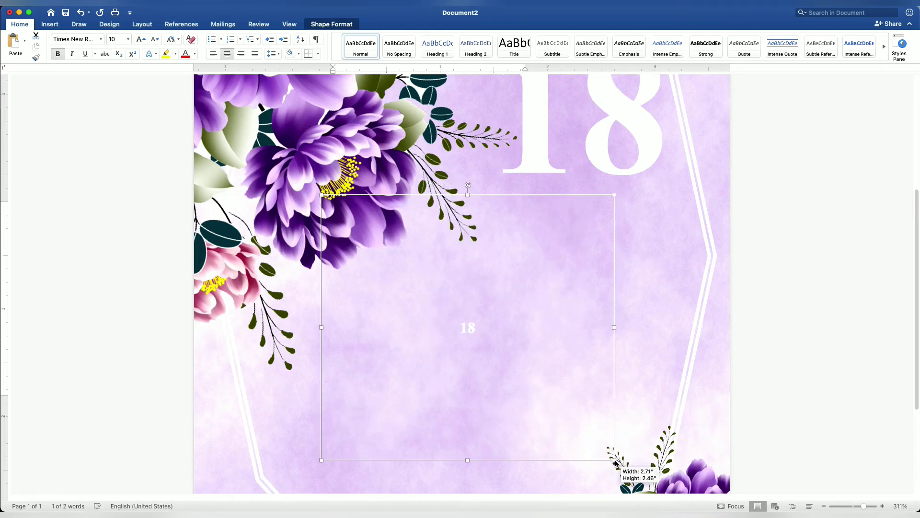
pyautogui.scroll(-1, 541, 382)
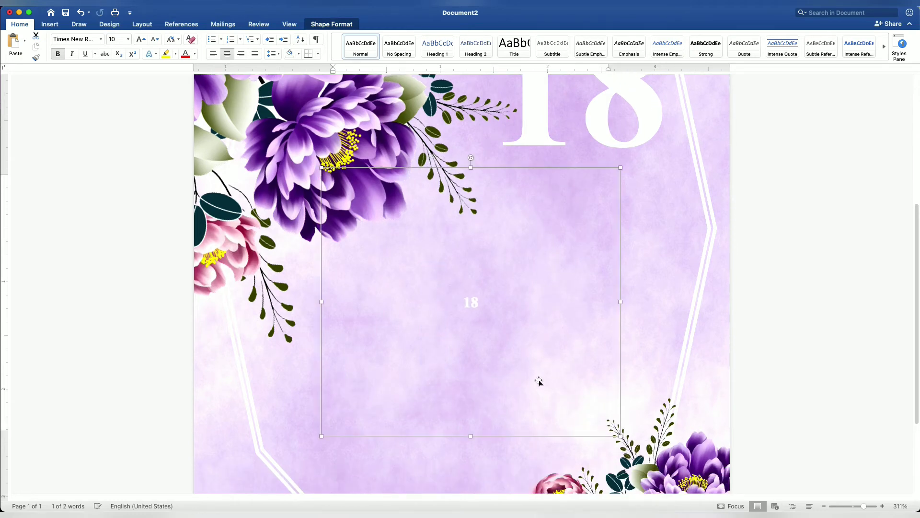
pyautogui.scroll(2, 540, 381)
pyautogui.scroll(1, 539, 381)
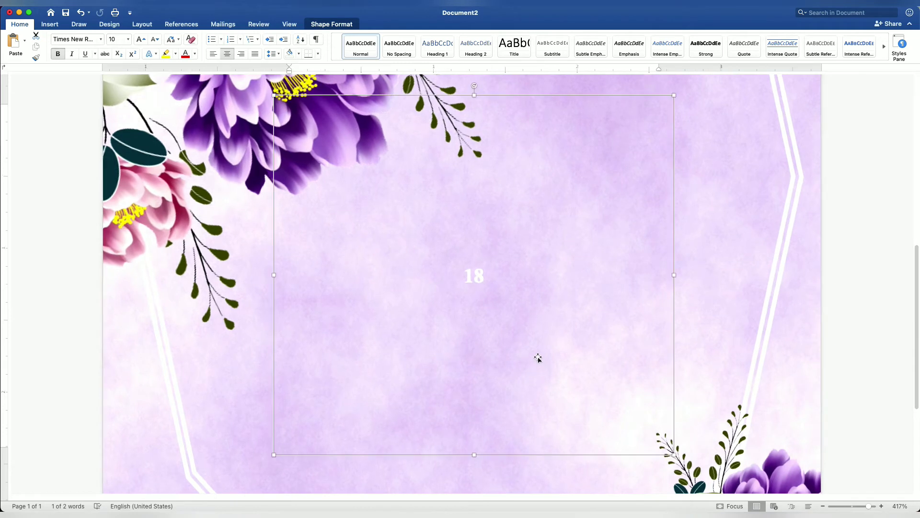
# Replace the copy's 18 with 'YOU'RE INVITED TO CELEBRATE', 'Cassy's' and 'Debut' on separate lines
pyautogui.doubleClick(475, 276)
pyautogui.write("YOU'RE I")
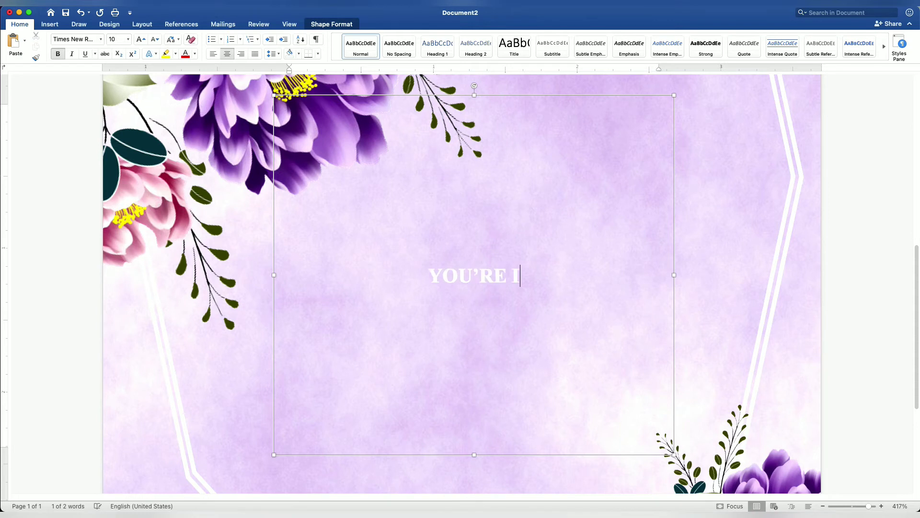
pyautogui.write('NVITED ')
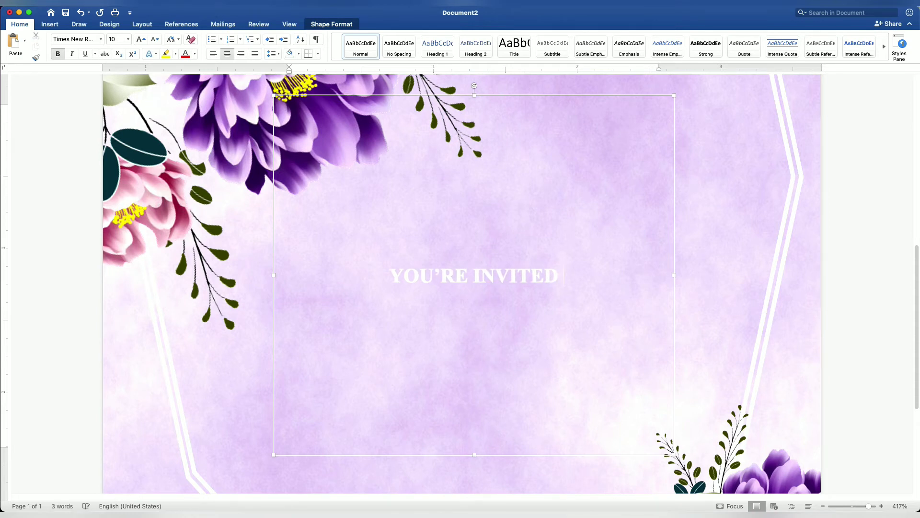
pyautogui.write('TO CELEB')
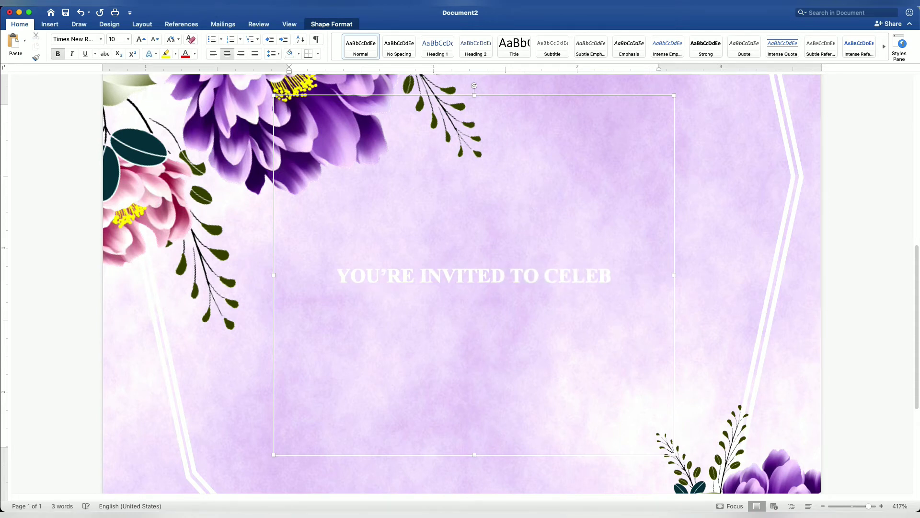
pyautogui.write('RATYE')
pyautogui.press('BackSpace')
pyautogui.press('BackSpace')
pyautogui.write('E')
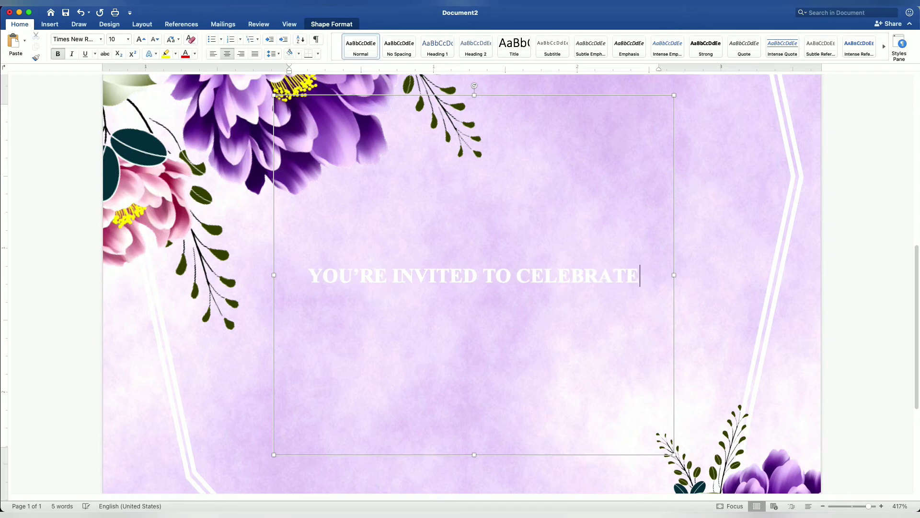
pyautogui.press('Return')
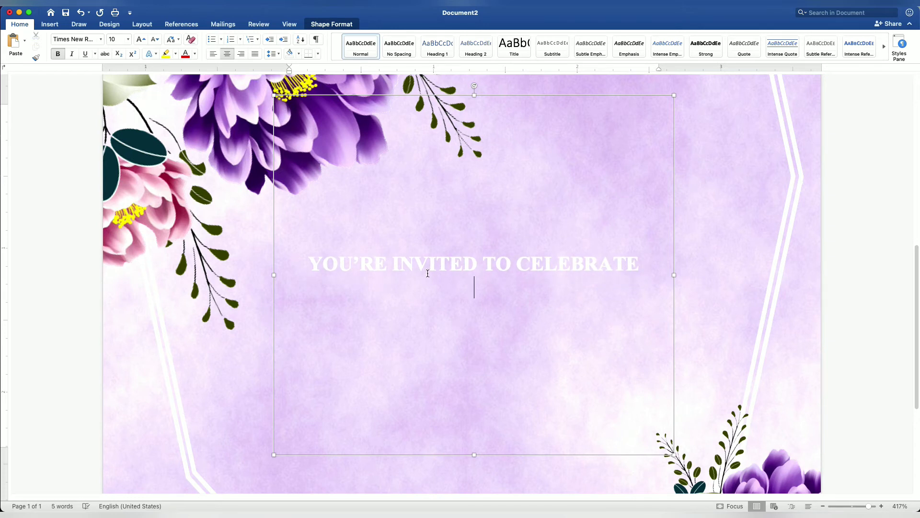
pyautogui.write('Cass')
pyautogui.write('y')
pyautogui.write("'s")
pyautogui.press('Return')
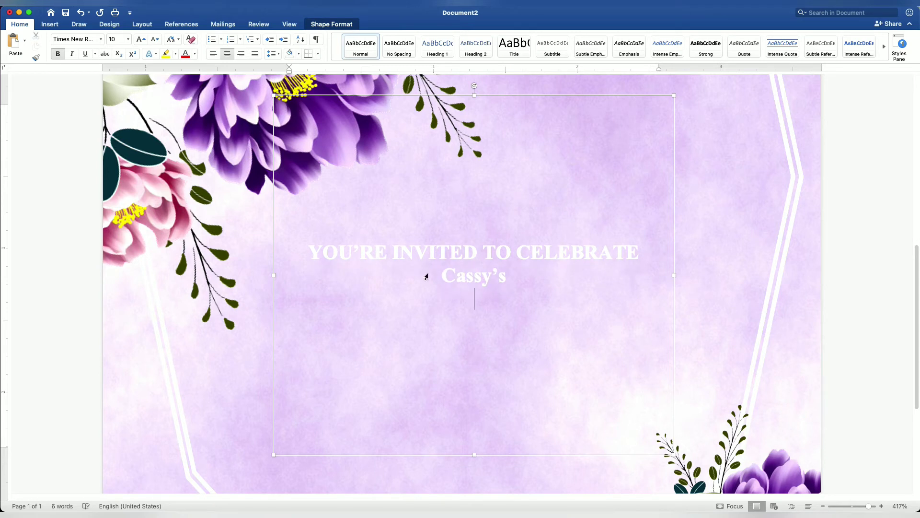
pyautogui.write('DE')
pyautogui.press('BackSpace')
pyautogui.write('ebu')
pyautogui.write('t')
pyautogui.press('Return')
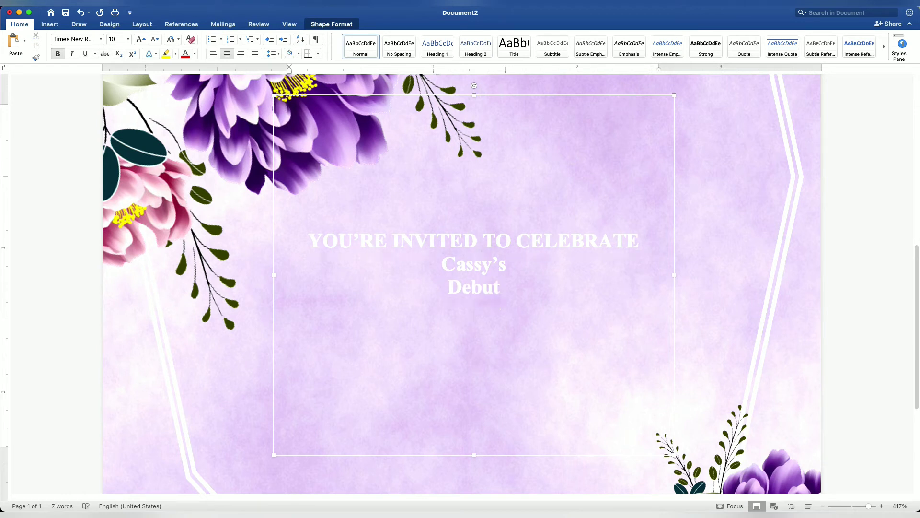
# Add 'SATURDAY, AUGUST 7, 2021 AT 6:00 PM' and widen the box so it fits one line
pyautogui.write('SATURDAY')
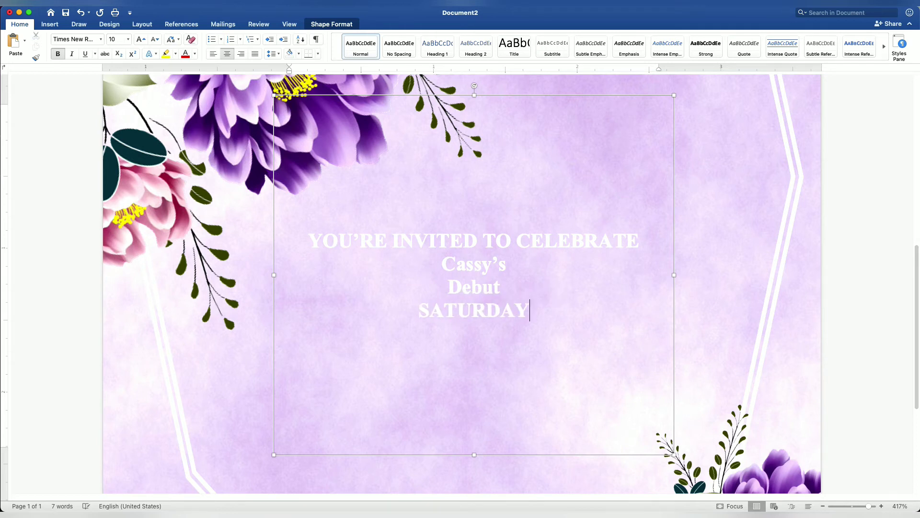
pyautogui.write(', A')
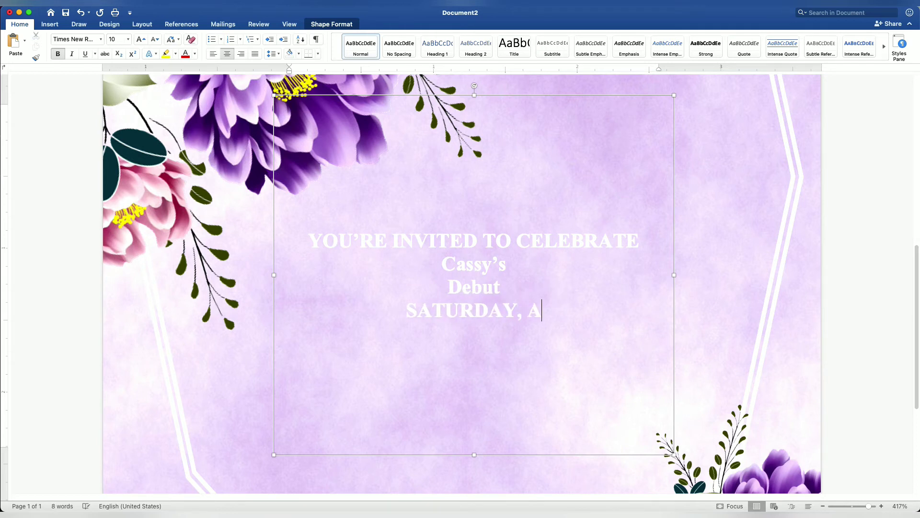
pyautogui.write('UGUST')
pyautogui.write(' 7')
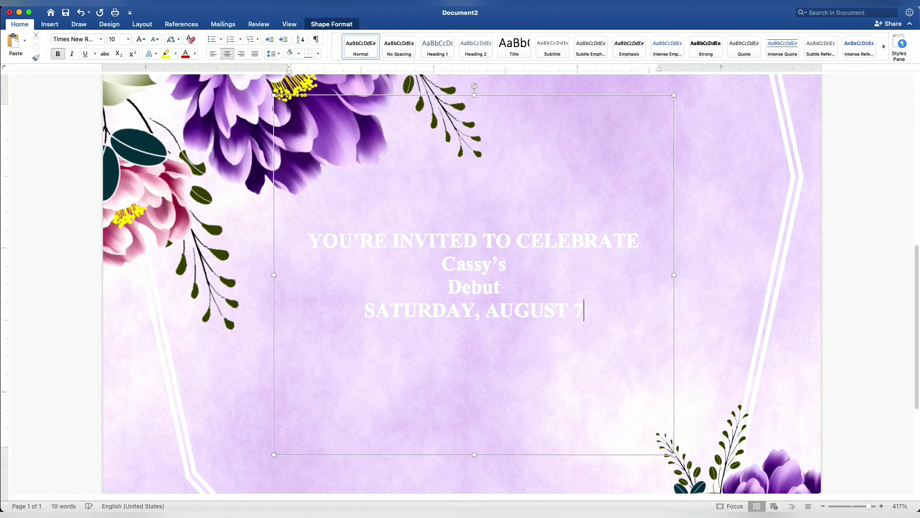
pyautogui.write(', 2021 AT ')
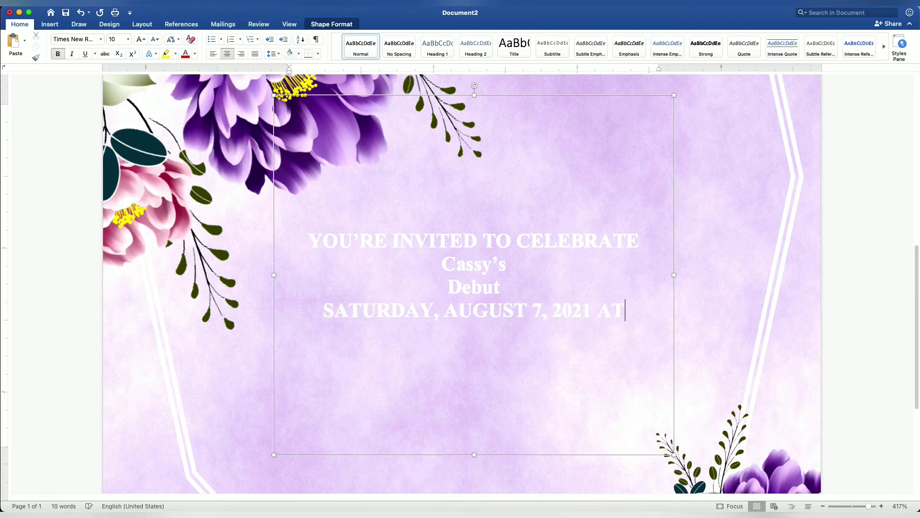
pyautogui.write('6:0')
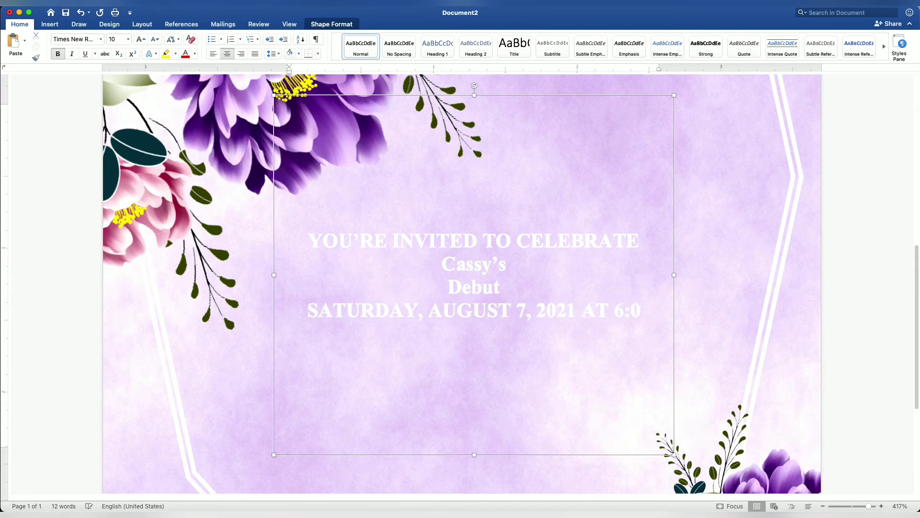
pyautogui.write('0 PM')
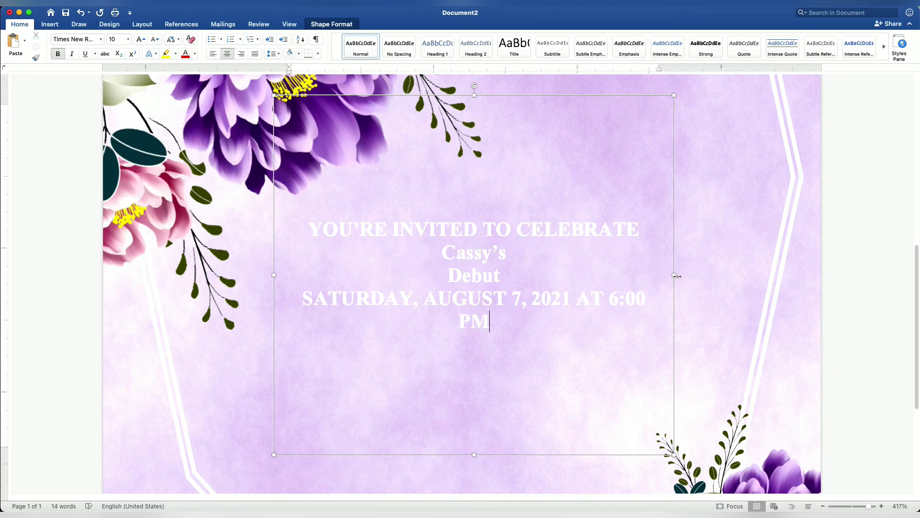
pyautogui.moveTo(676, 276); pyautogui.dragTo(694, 276)
# Add the venue 'JAPANESE GARDEN, TONDALIGAN BEACH' with 'DAGUPAN CITY' on the line below
pyautogui.click(677, 315)
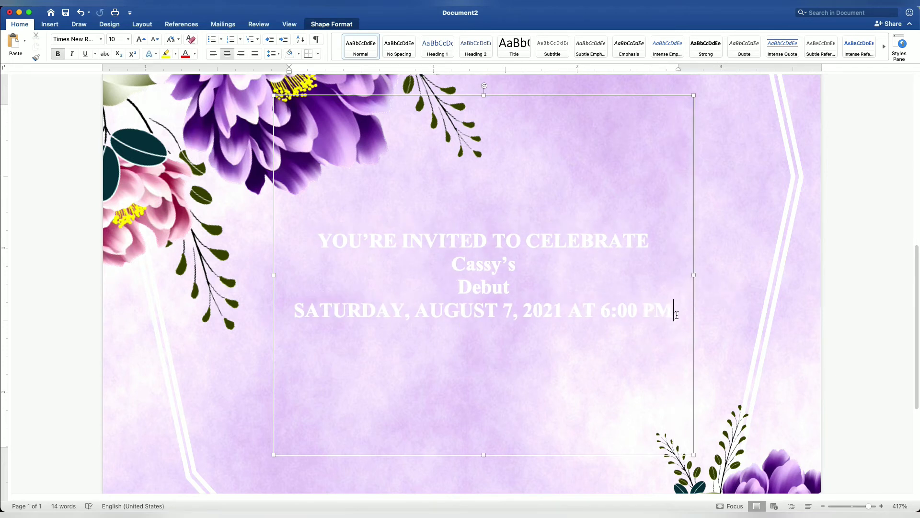
pyautogui.press('Return')
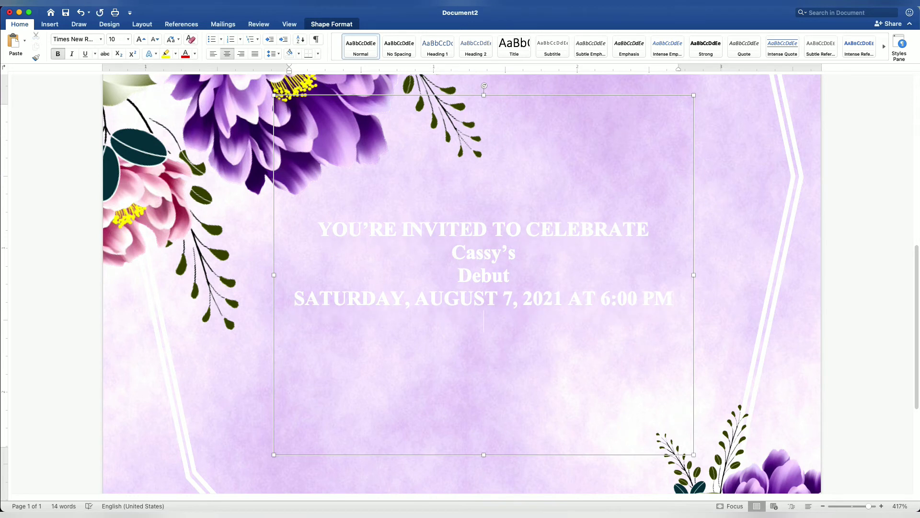
pyautogui.write('JAPANESE ')
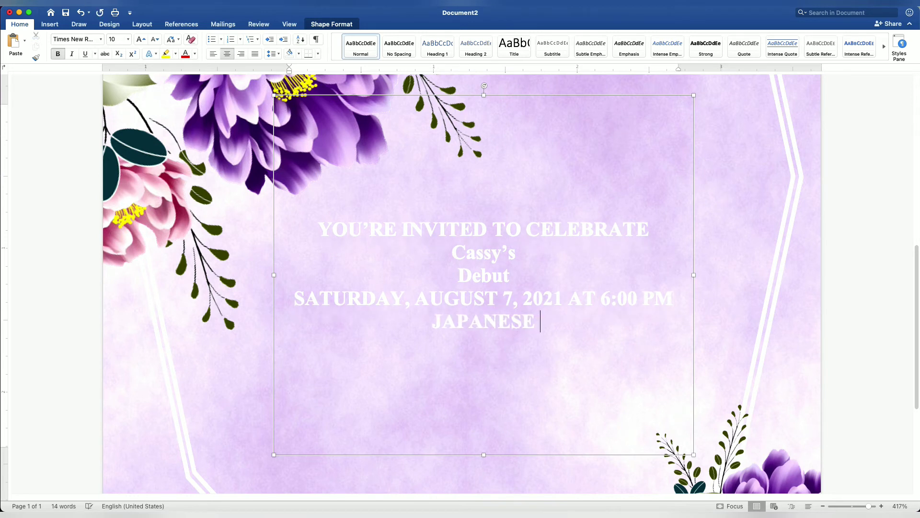
pyautogui.write('GARDEN')
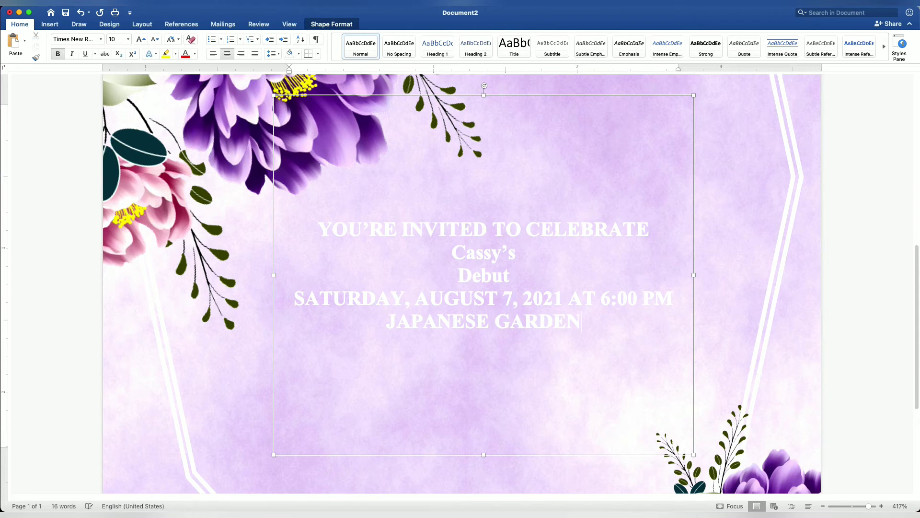
pyautogui.write(', TONDALI')
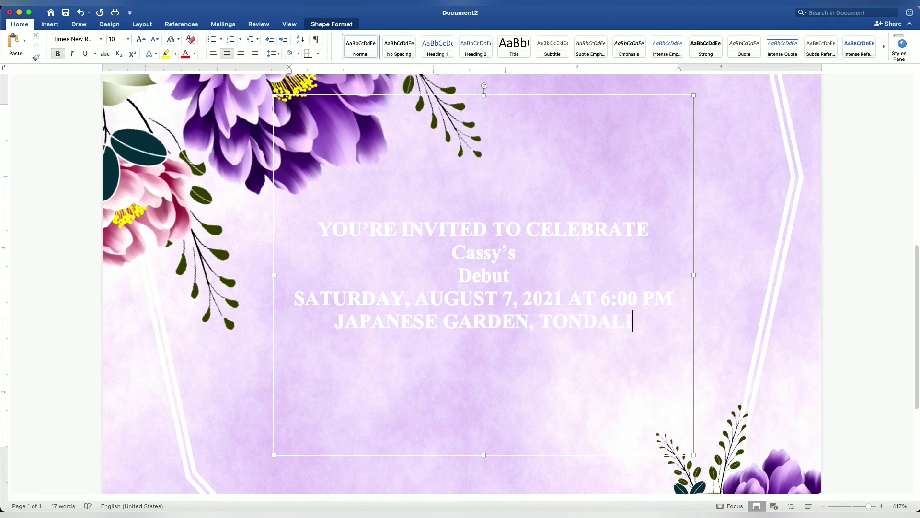
pyautogui.write('GAN CITY')
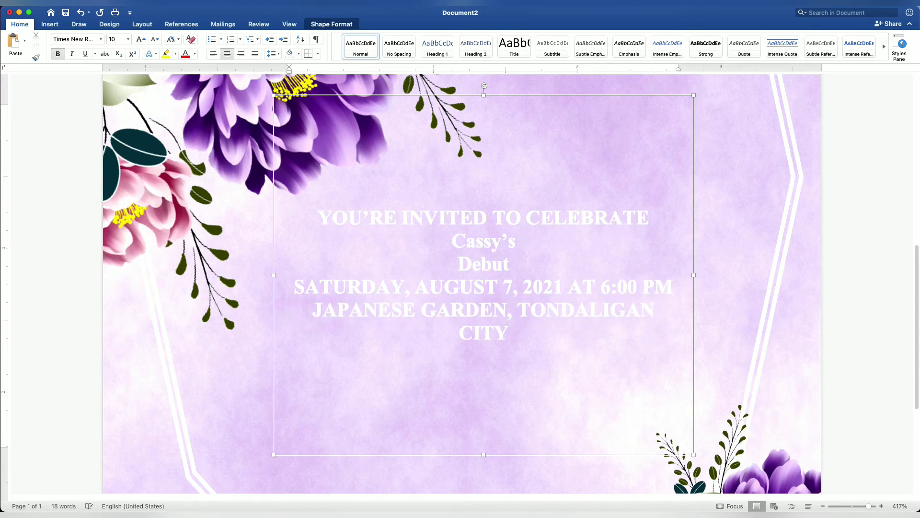
pyautogui.press('BackSpace')
pyautogui.press('BackSpace')
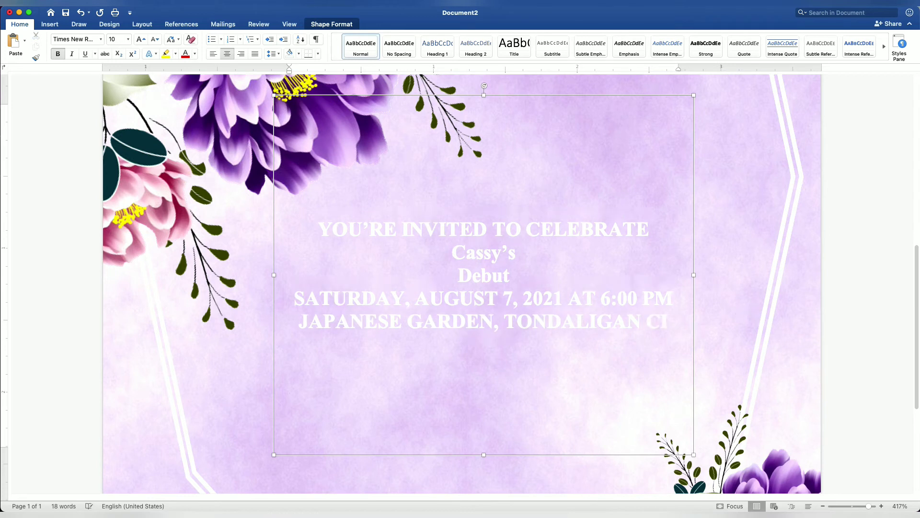
pyautogui.press('BackSpace')
pyautogui.press('BackSpace')
pyautogui.write('BERACH')
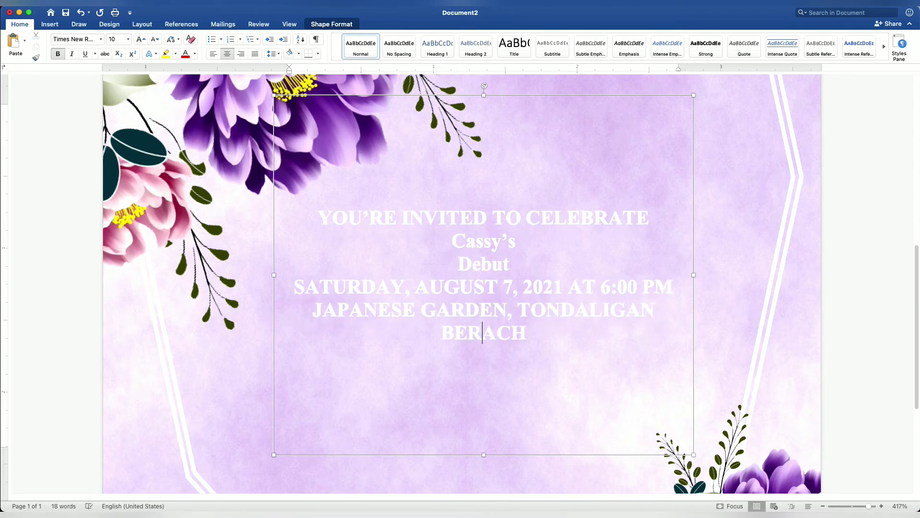
pyautogui.press('BackSpace')
pyautogui.moveTo(693, 277); pyautogui.dragTo(737, 278)
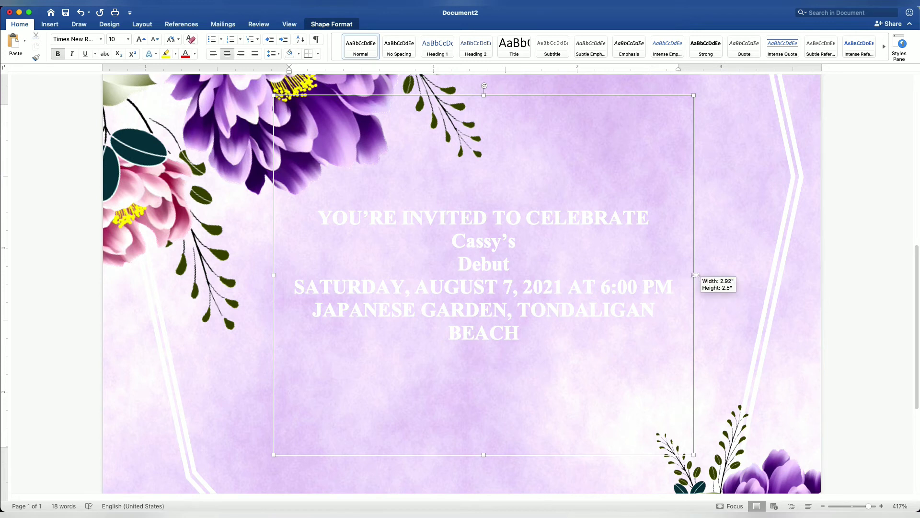
pyautogui.moveTo(729, 335); pyautogui.dragTo(726, 327)
pyautogui.click(724, 324)
pyautogui.press('Return')
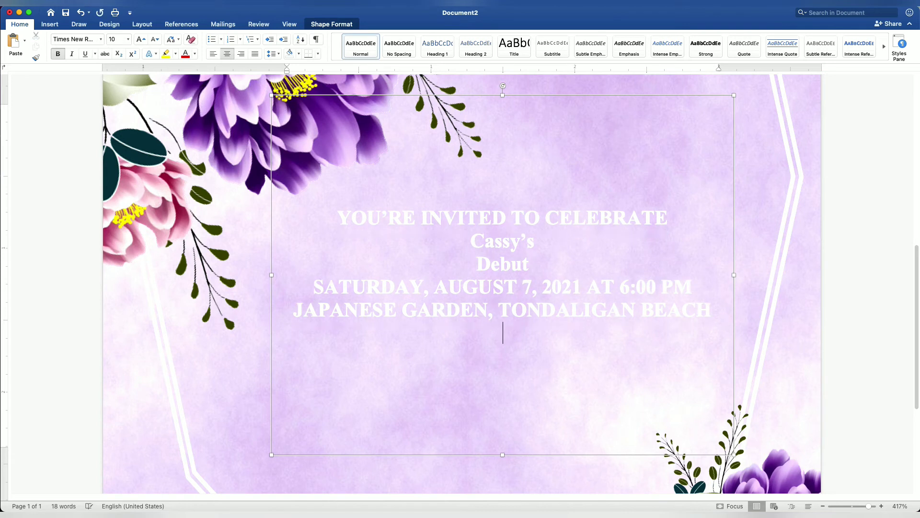
pyautogui.write('DAGUPAN CIT')
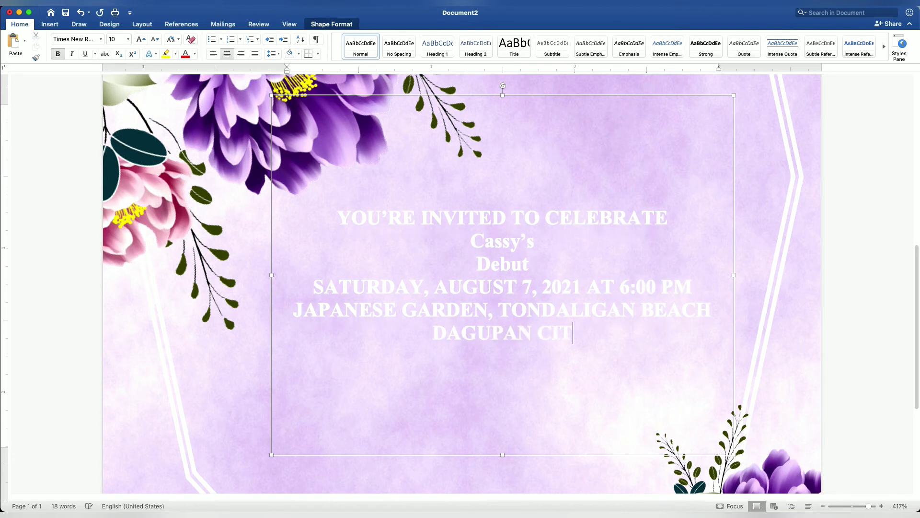
pyautogui.write('Y')
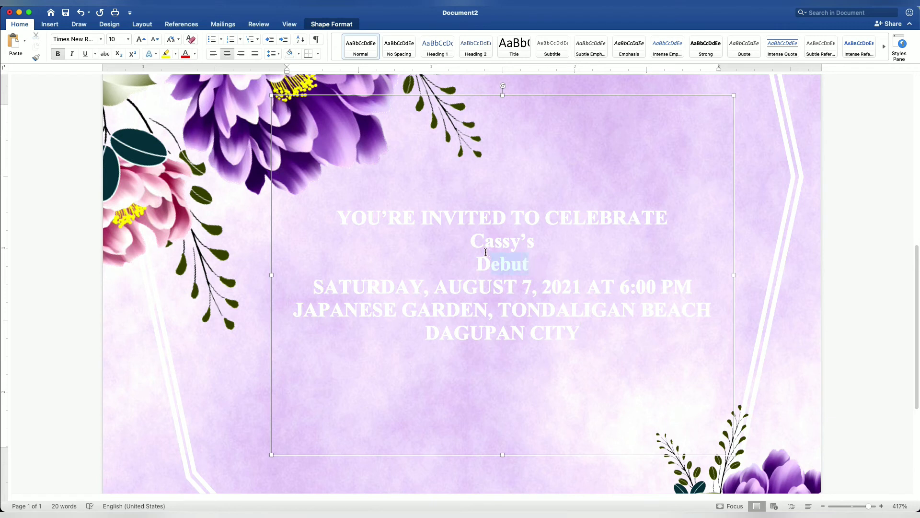
# Make 'Cassy's' and 'Debut' 40 pt, with 'Debut' in the Secret Winter script font
pyautogui.moveTo(485, 252); pyautogui.dragTo(476, 246)
pyautogui.write('40')
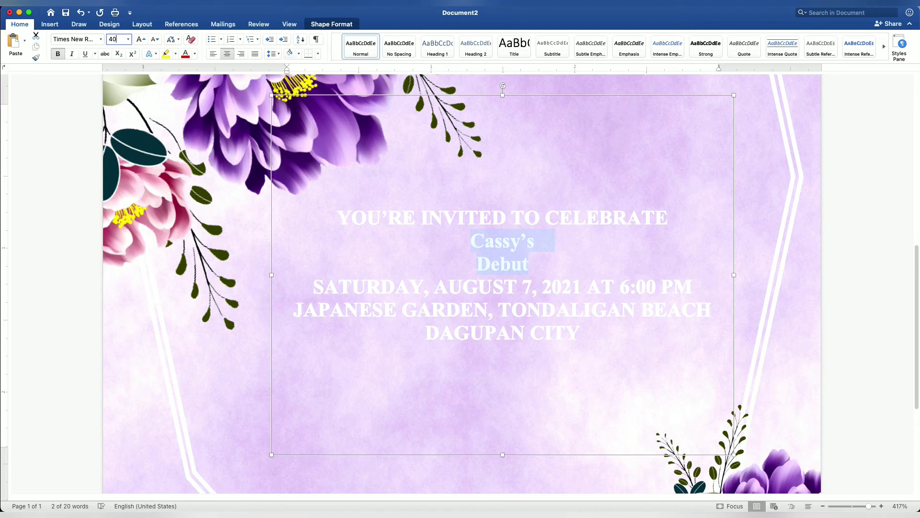
pyautogui.press('Return')
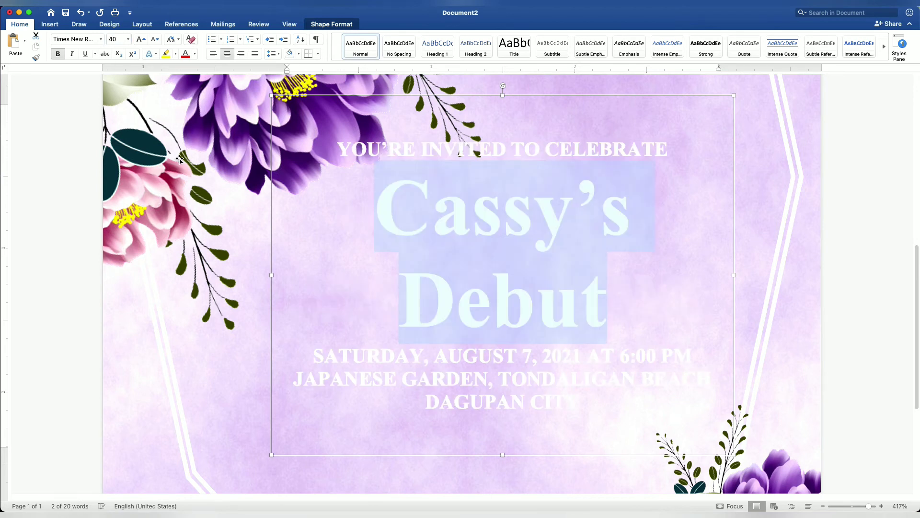
pyautogui.moveTo(609, 312); pyautogui.dragTo(411, 311)
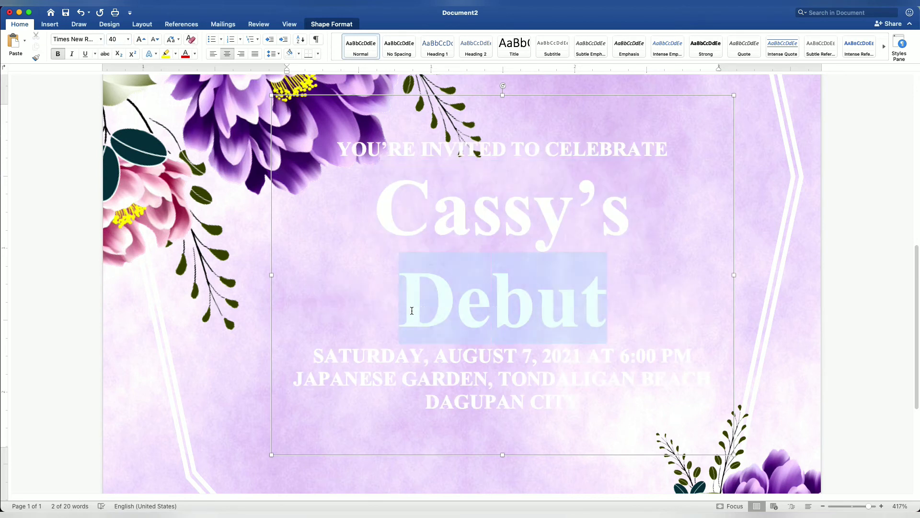
pyautogui.click(100, 40)
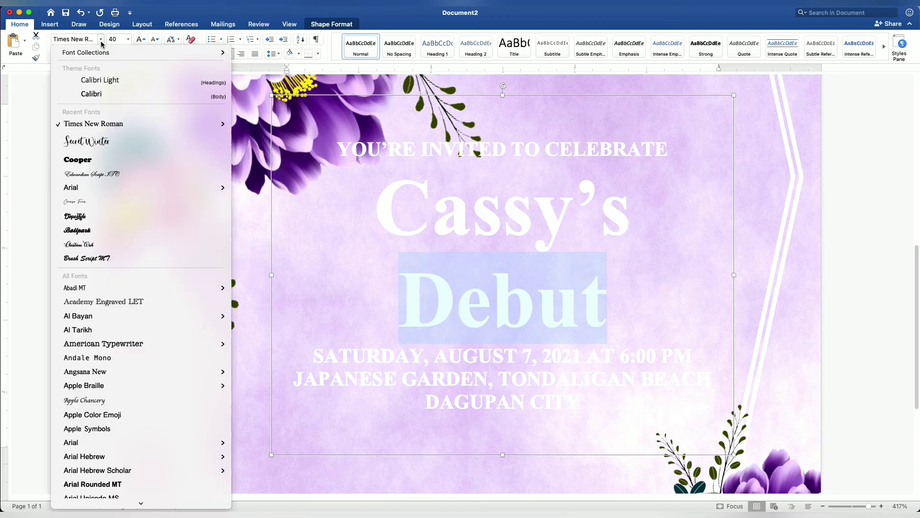
pyautogui.click(109, 142)
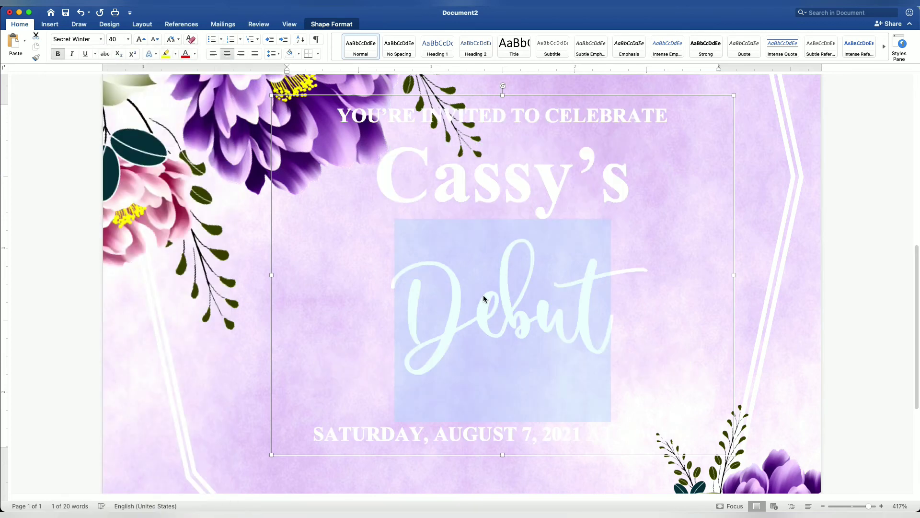
pyautogui.scroll(-3, 483, 298)
pyautogui.scroll(-3, 483, 298)
pyautogui.scroll(-2, 483, 298)
# Move the invitation text below the 18 and lengthen its box to reveal the venue lines
pyautogui.scroll(-2, 483, 298)
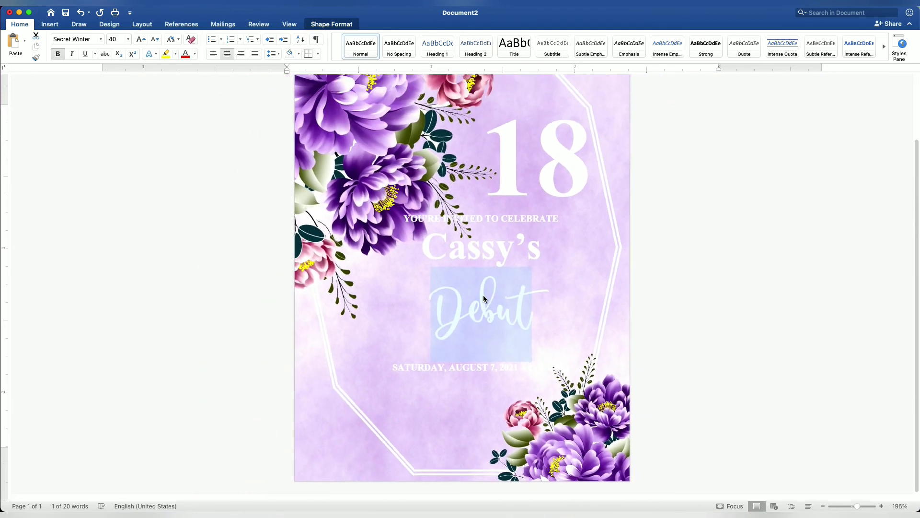
pyautogui.scroll(-1, 483, 298)
pyautogui.scroll(-1, 483, 298)
pyautogui.scroll(-1, 484, 298)
pyautogui.scroll(-1, 483, 298)
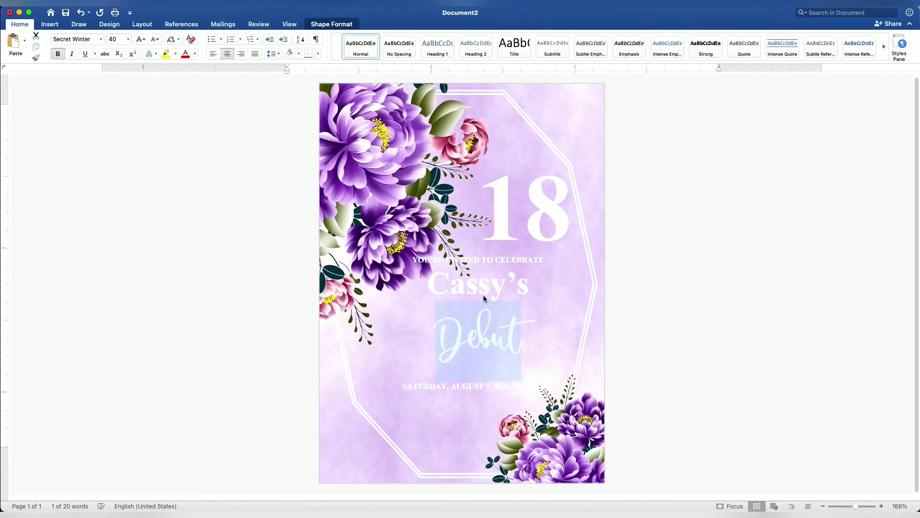
pyautogui.scroll(1, 484, 298)
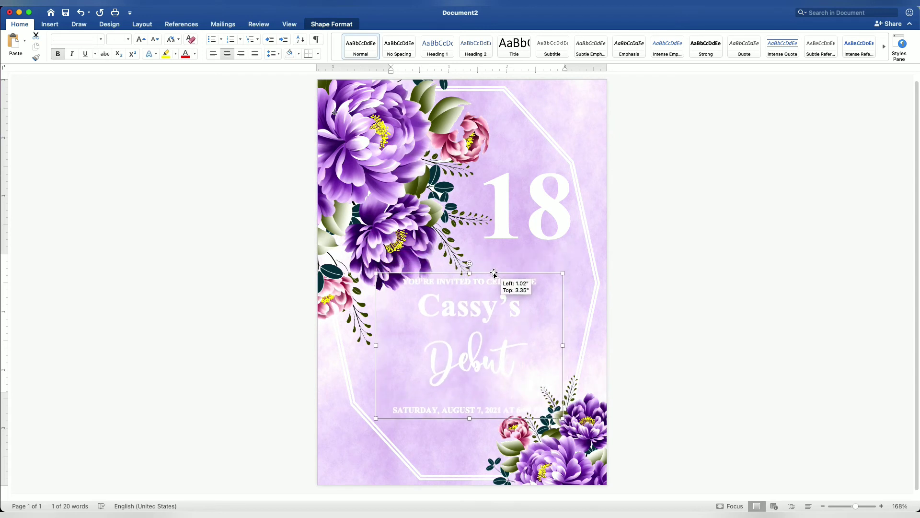
pyautogui.moveTo(504, 249); pyautogui.dragTo(490, 280)
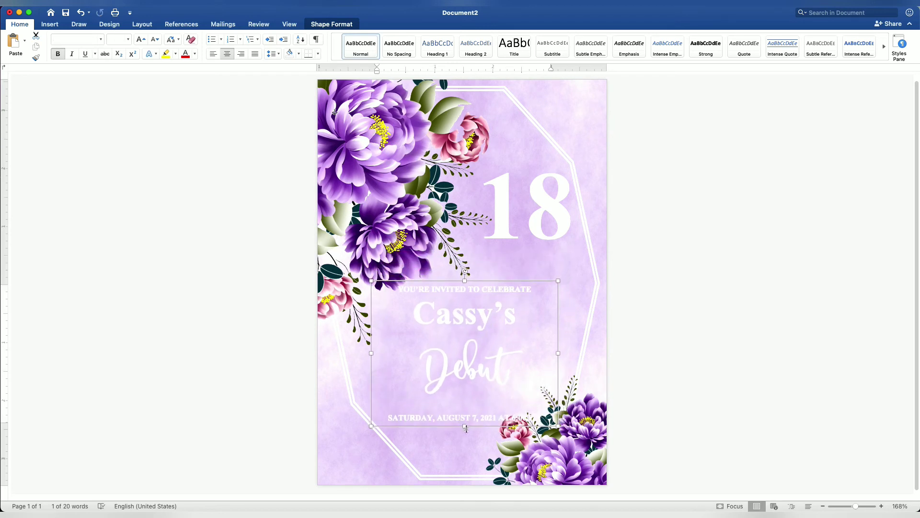
pyautogui.moveTo(464, 427); pyautogui.dragTo(461, 450)
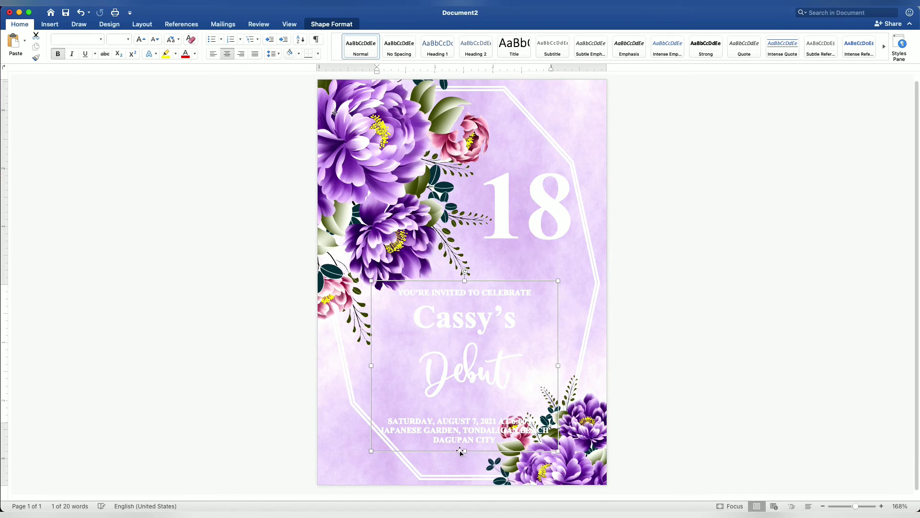
# Tilt and shift the bottom-right flowers, then nudge the text block to 0.86" left, 3.41" top
pyautogui.click(550, 469)
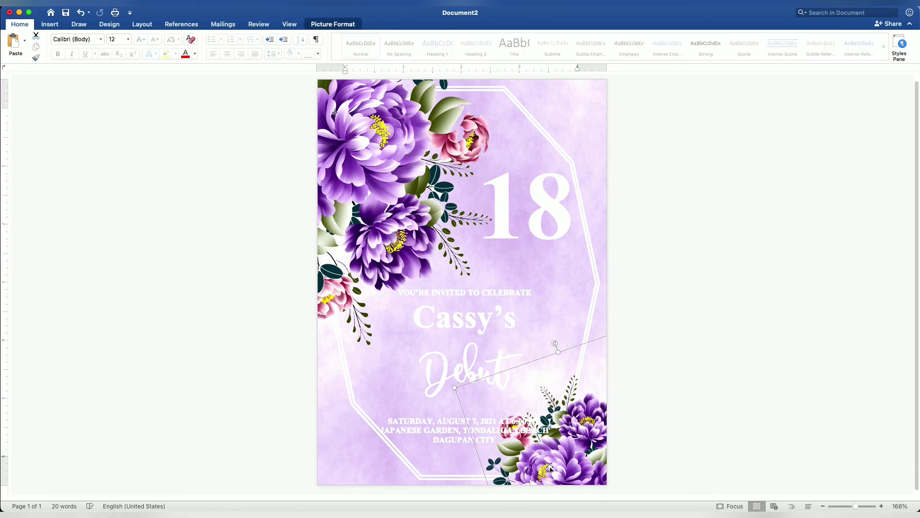
pyautogui.moveTo(556, 345)
pyautogui.mouseDown()
pyautogui.moveTo(552, 388)
pyautogui.moveTo(593, 378)
pyautogui.mouseUp()
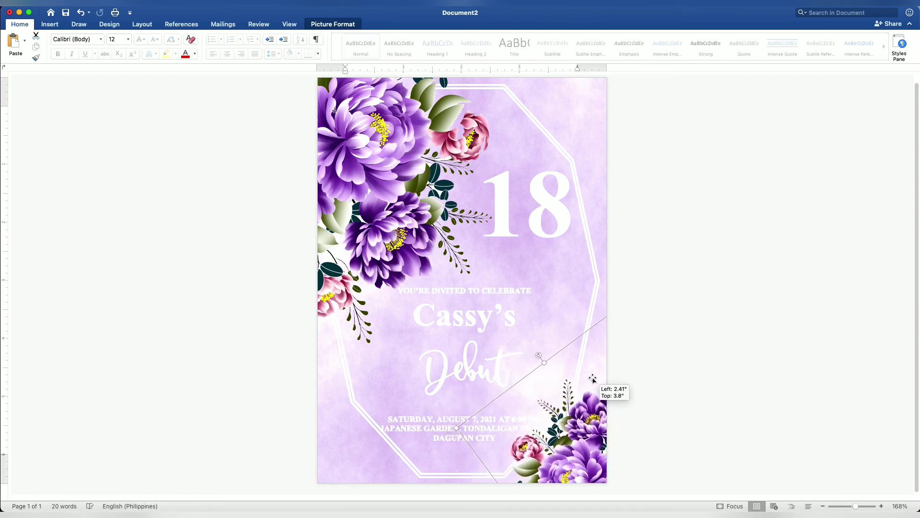
pyautogui.moveTo(593, 378); pyautogui.dragTo(587, 380)
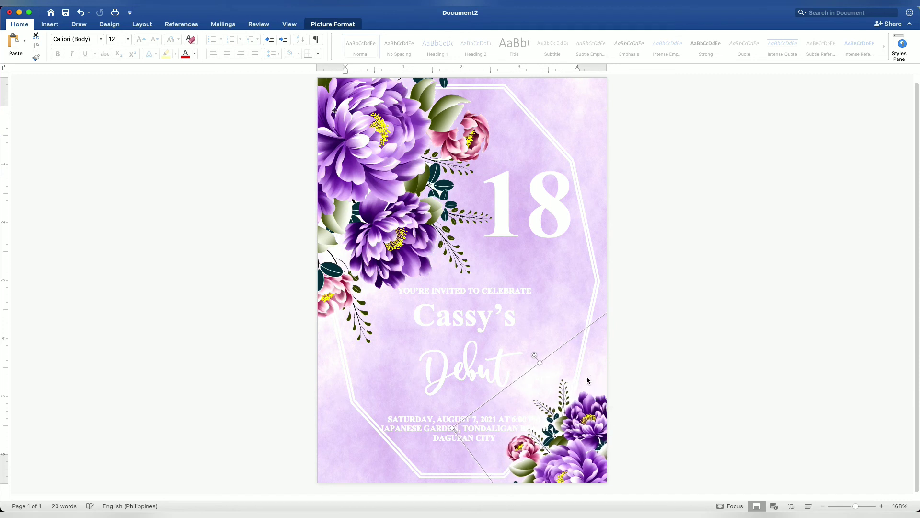
pyautogui.click(485, 356)
pyautogui.moveTo(479, 351); pyautogui.dragTo(475, 348)
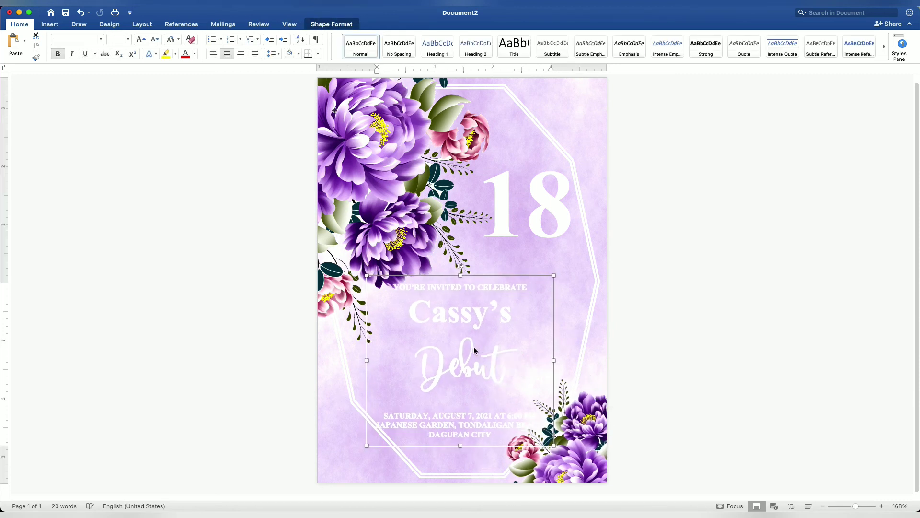
# Set the 'YOU'RE INVITED TO CELEBRATE' line and the date and venue lines to 9 pt
pyautogui.click(453, 301)
pyautogui.moveTo(393, 287); pyautogui.dragTo(518, 288)
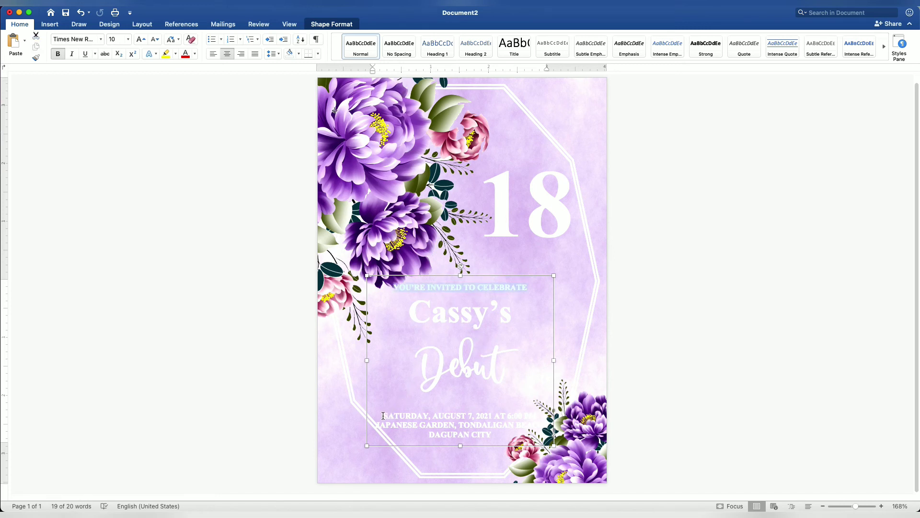
pyautogui.moveTo(483, 420); pyautogui.dragTo(504, 433)
pyautogui.write('9')
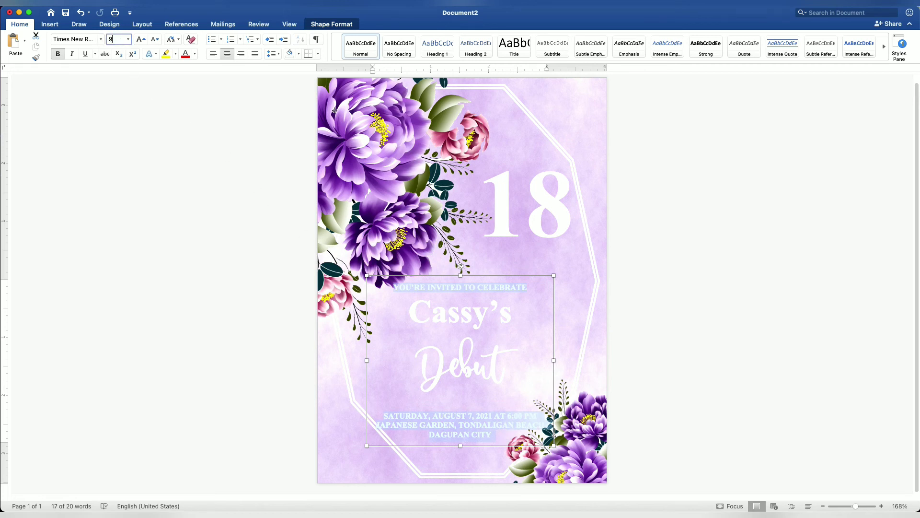
pyautogui.press('Return')
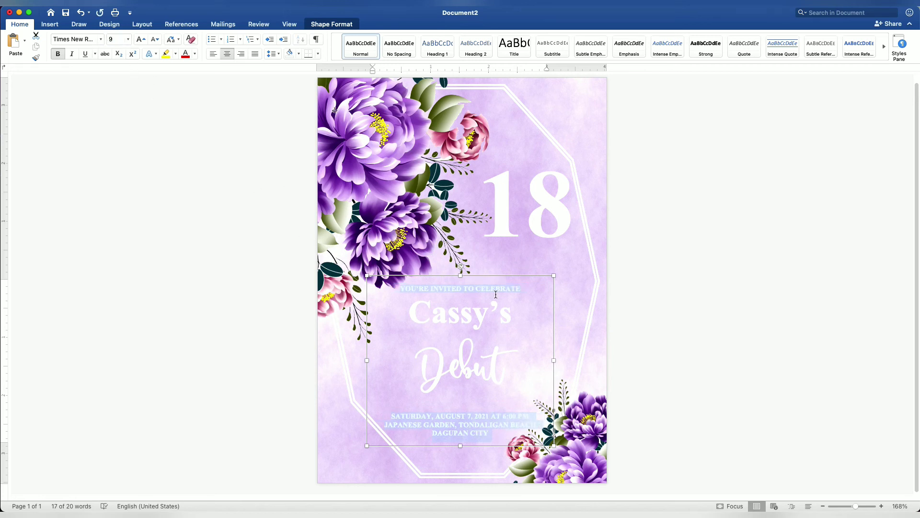
# Nudge the invitation text box slightly up and to the right
pyautogui.click(498, 276)
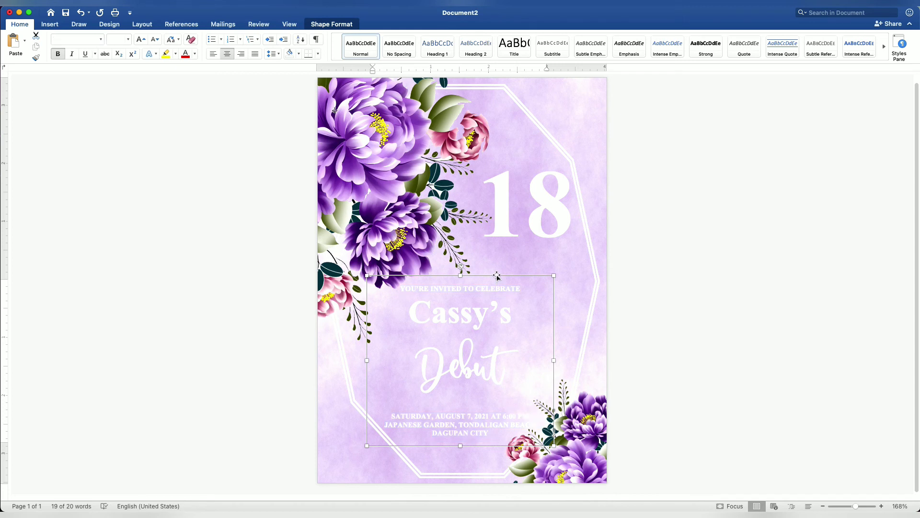
pyautogui.moveTo(497, 277); pyautogui.dragTo(497, 276)
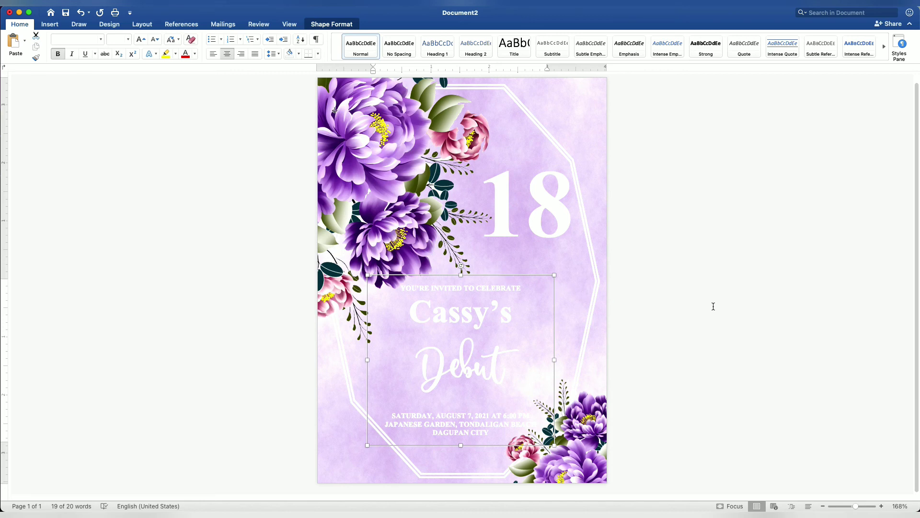
pyautogui.press('Right')
pyautogui.click(773, 306)
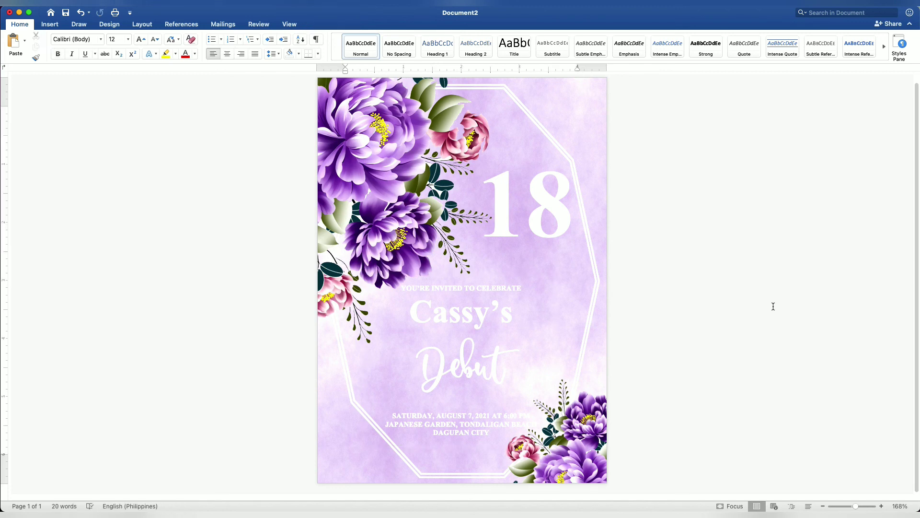
# Lower the 18 to 2.59" left, 1.5" top, just above the invitation text
pyautogui.moveTo(543, 226); pyautogui.dragTo(543, 249)
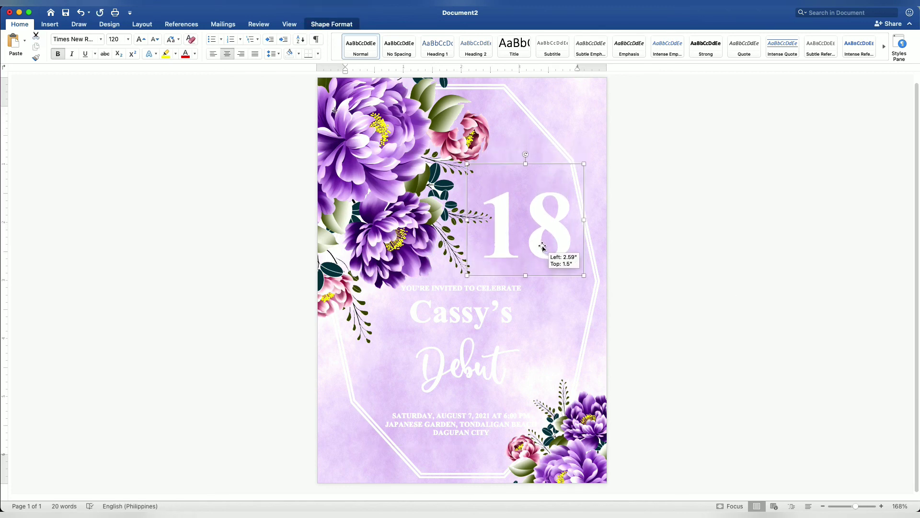
pyautogui.click(728, 244)
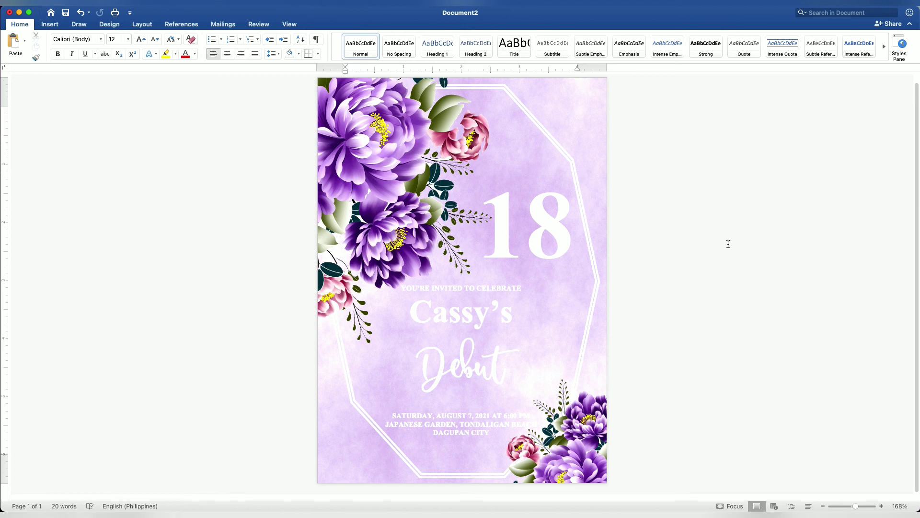